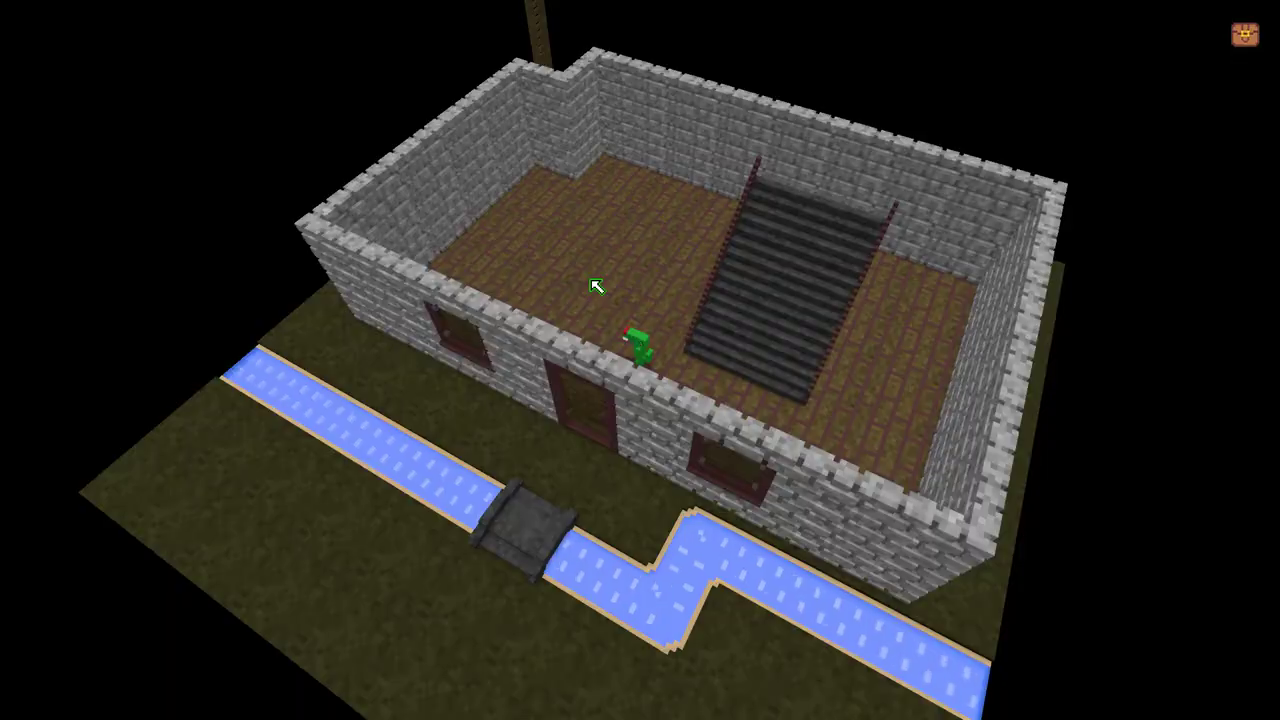
Walk the character around the roofless house and rotate the camera to examine the stone walls from several angles.
key(w)
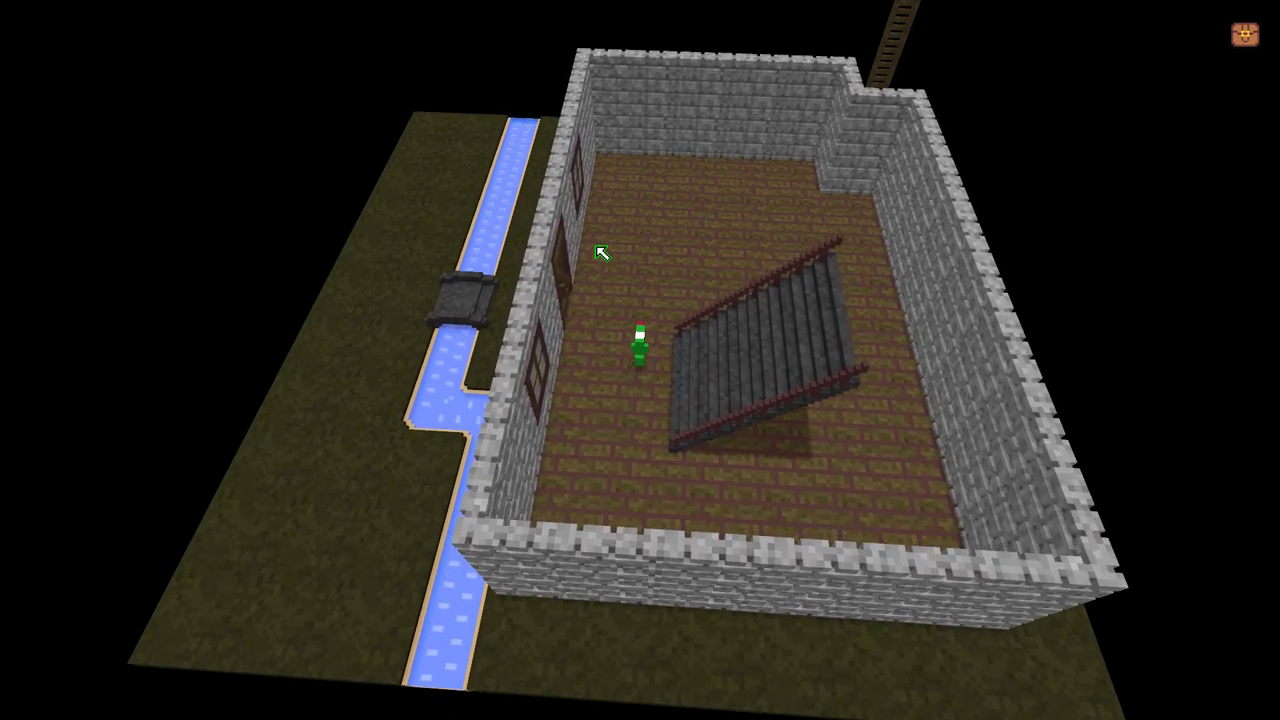
middle_drag(596, 247, 710, 196)
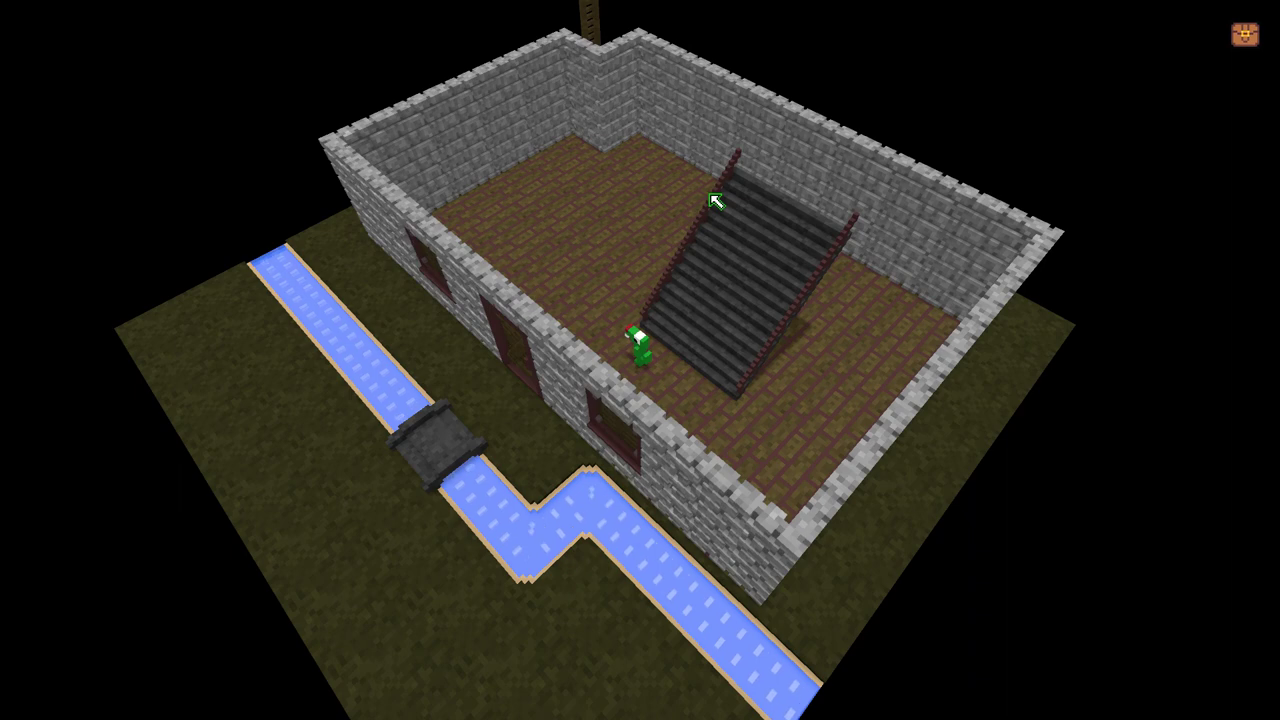
click(710, 196)
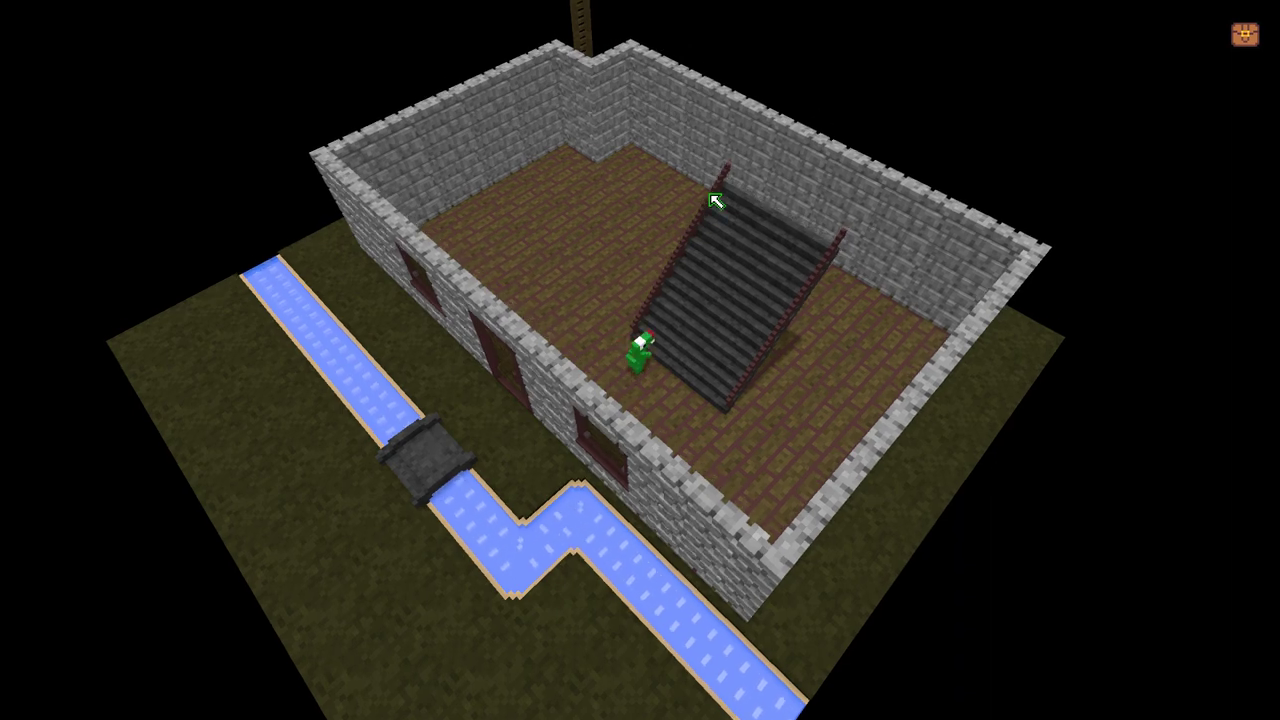
key(d)
key(w)
key(a)
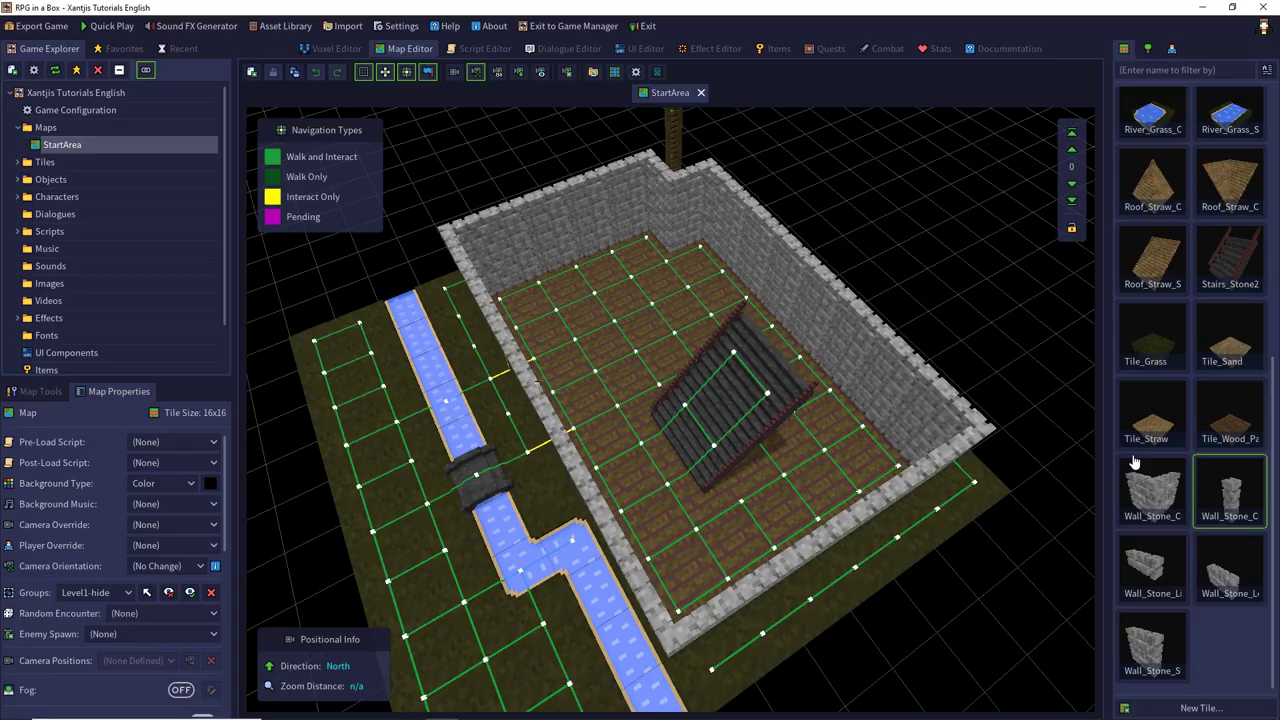
Open the Wall_Stone_Corner_Inner tile for voxel editing and erase the raised brick relief on its inner faces, leaving flat walls.
click(1151, 486)
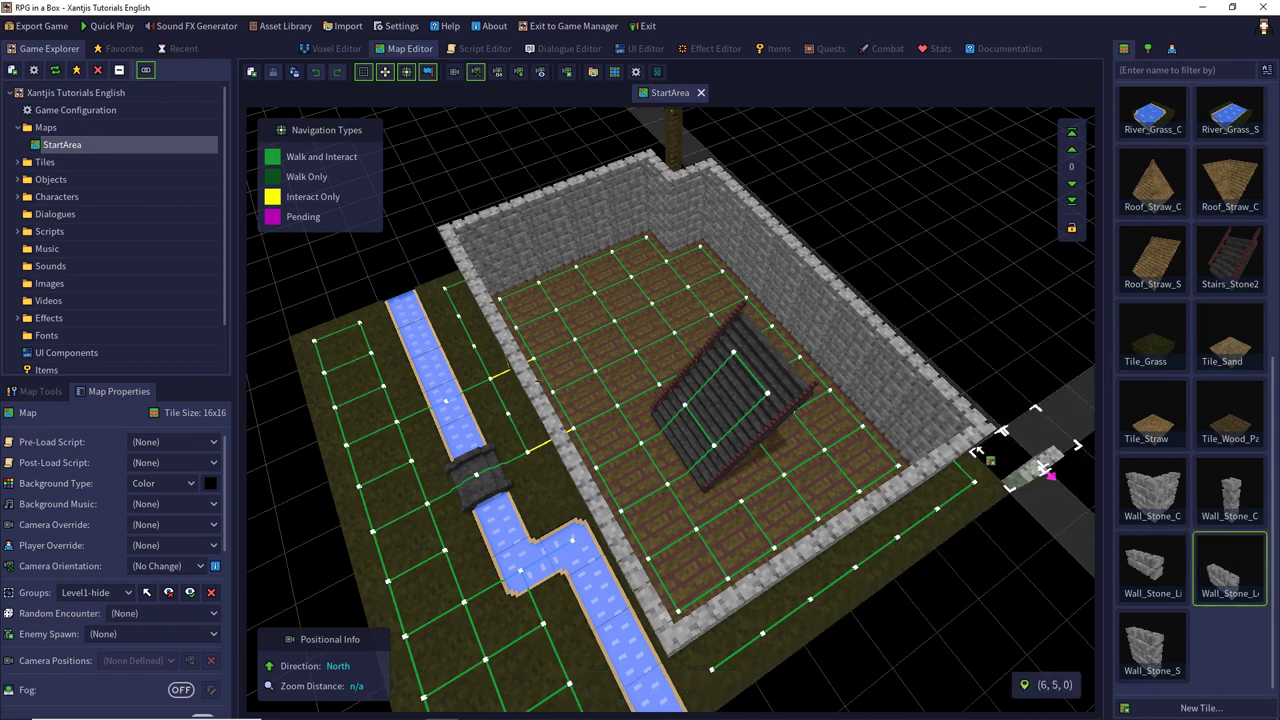
click(1152, 645)
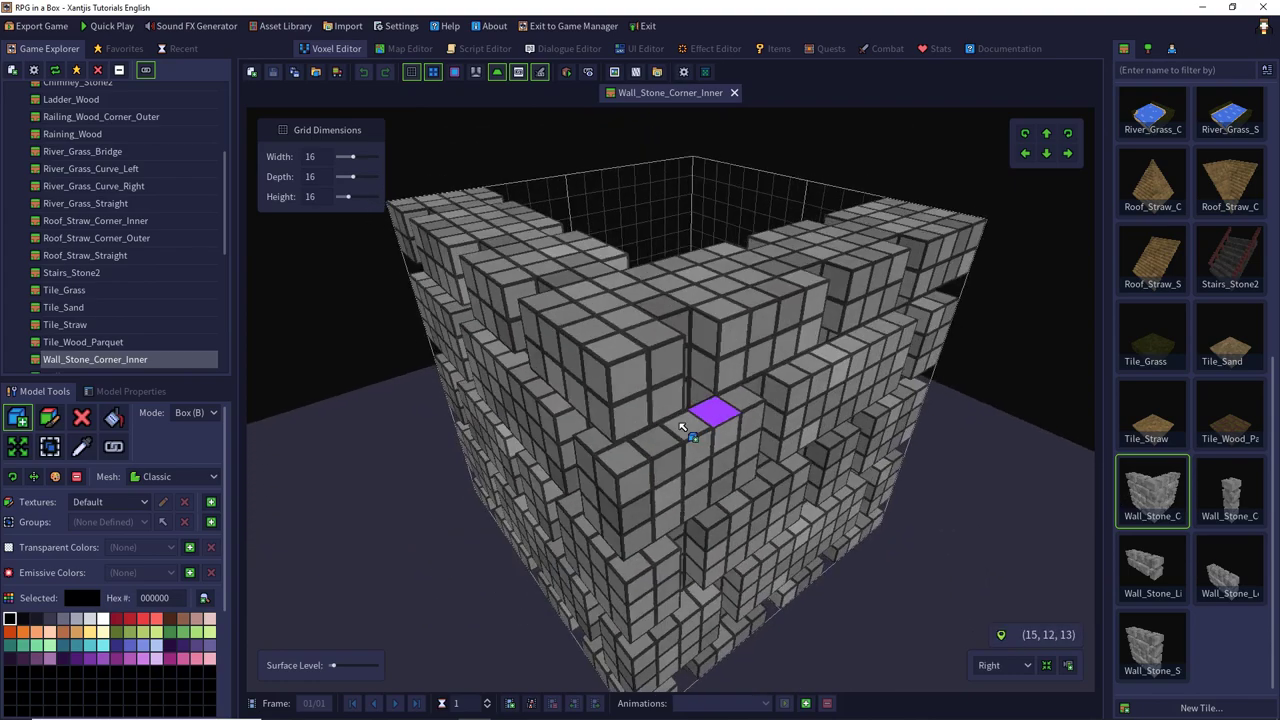
middle_drag(683, 427, 380, 462)
scroll(809, 329, down, 3)
middle_drag(809, 329, 770, 428)
right_drag(771, 428, 745, 418)
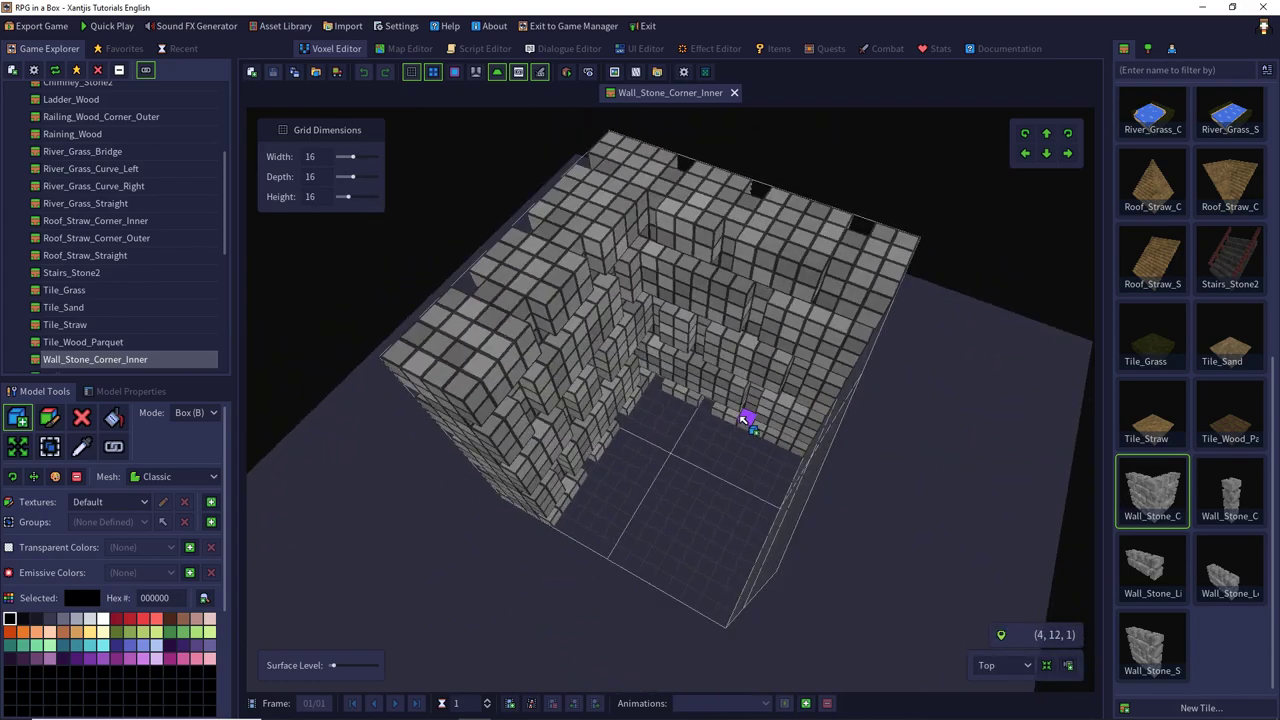
click(82, 425)
drag(626, 178, 721, 609)
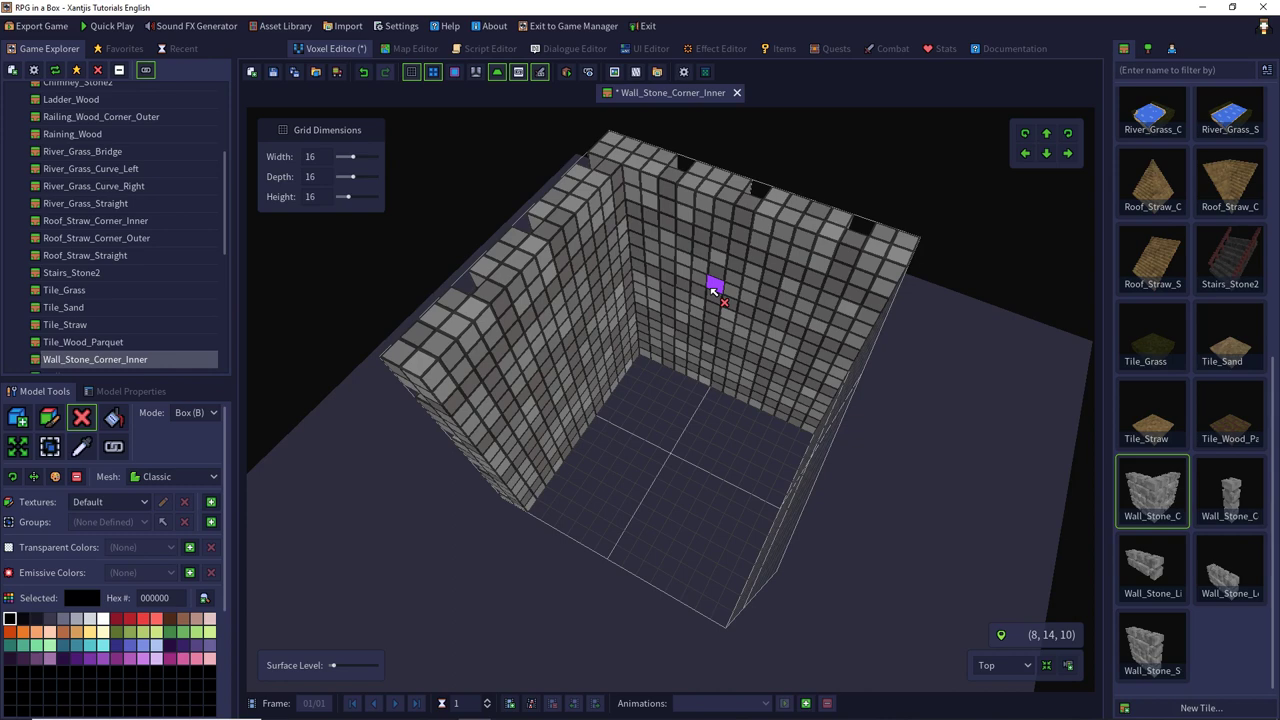
Sample the grey 676565 from the wall and box-fill the recesses on both outer faces to make them flat 16 x 16 surfaces.
right_drag(714, 288, 631, 283)
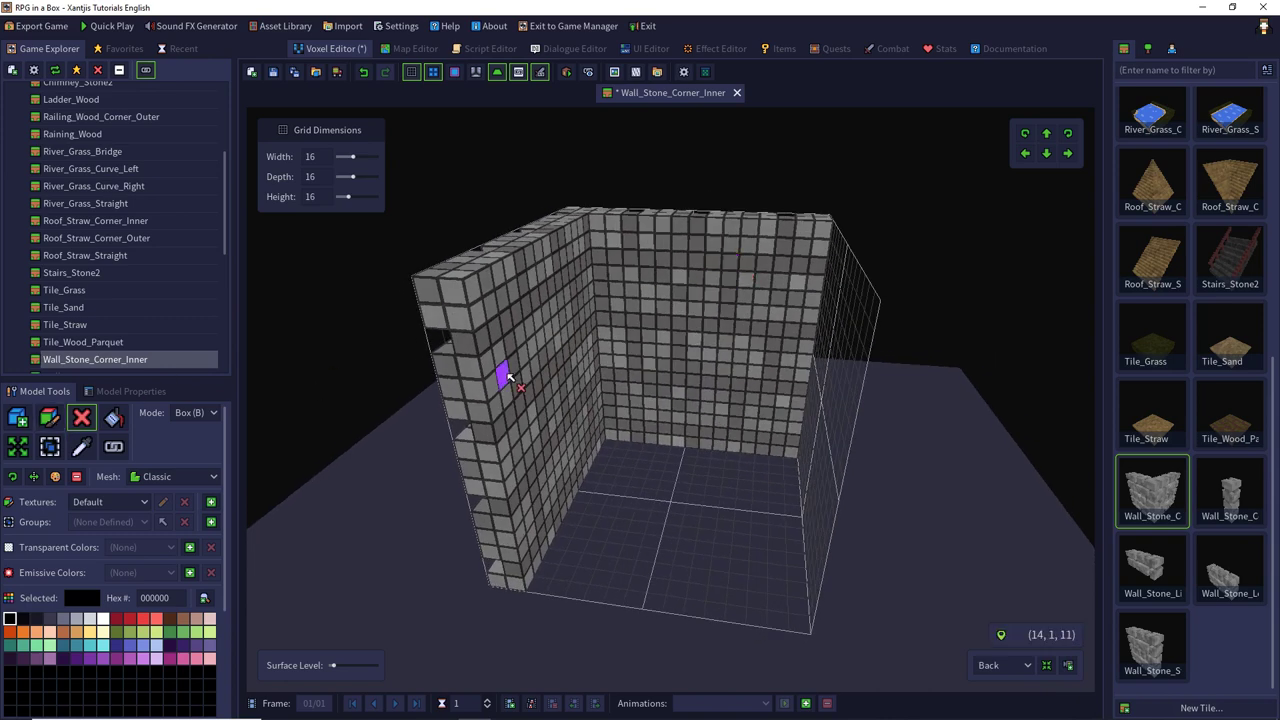
right_drag(543, 349, 704, 334)
click(81, 446)
click(592, 340)
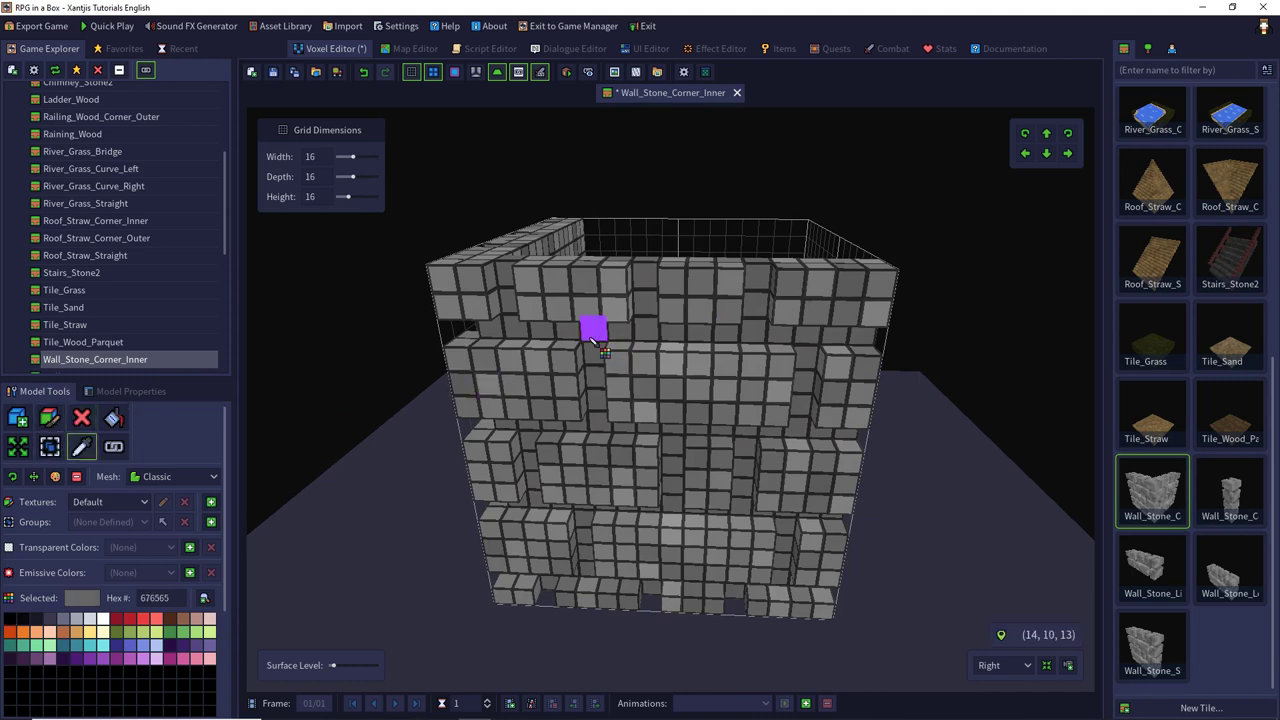
click(17, 418)
drag(815, 605, 450, 283)
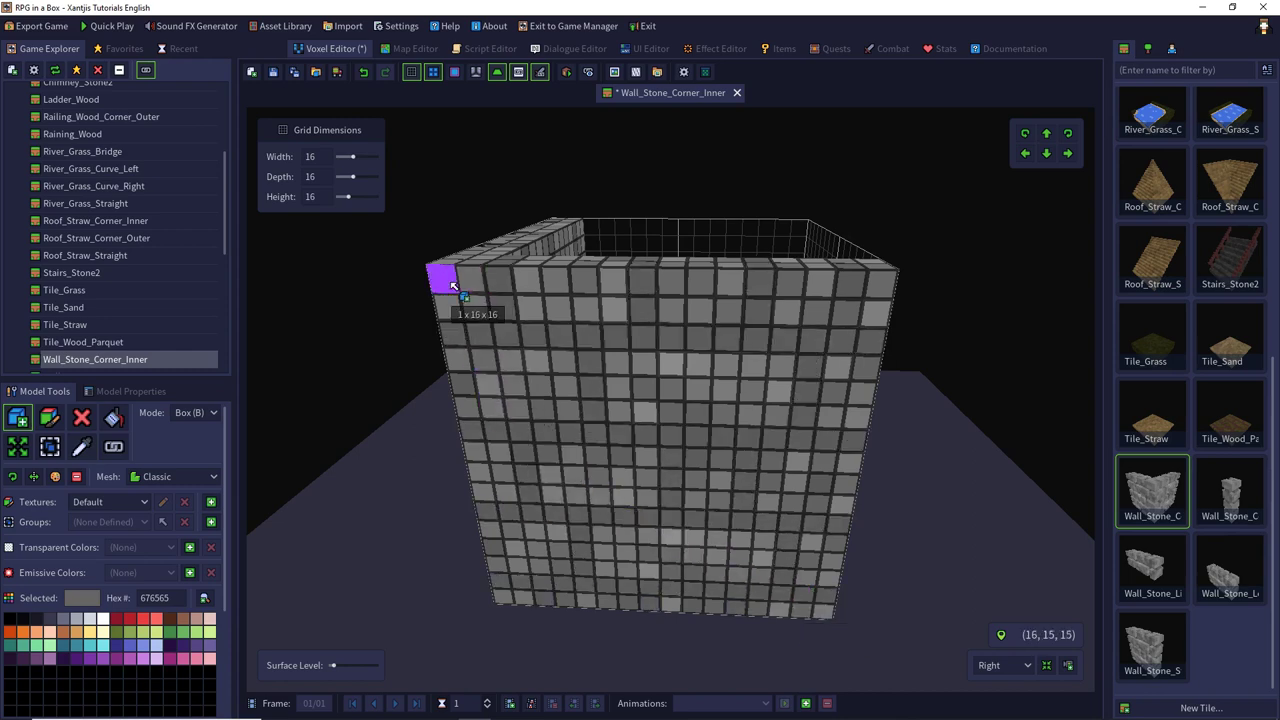
right_drag(397, 357, 770, 537)
drag(831, 593, 453, 242)
right_drag(315, 335, 642, 378)
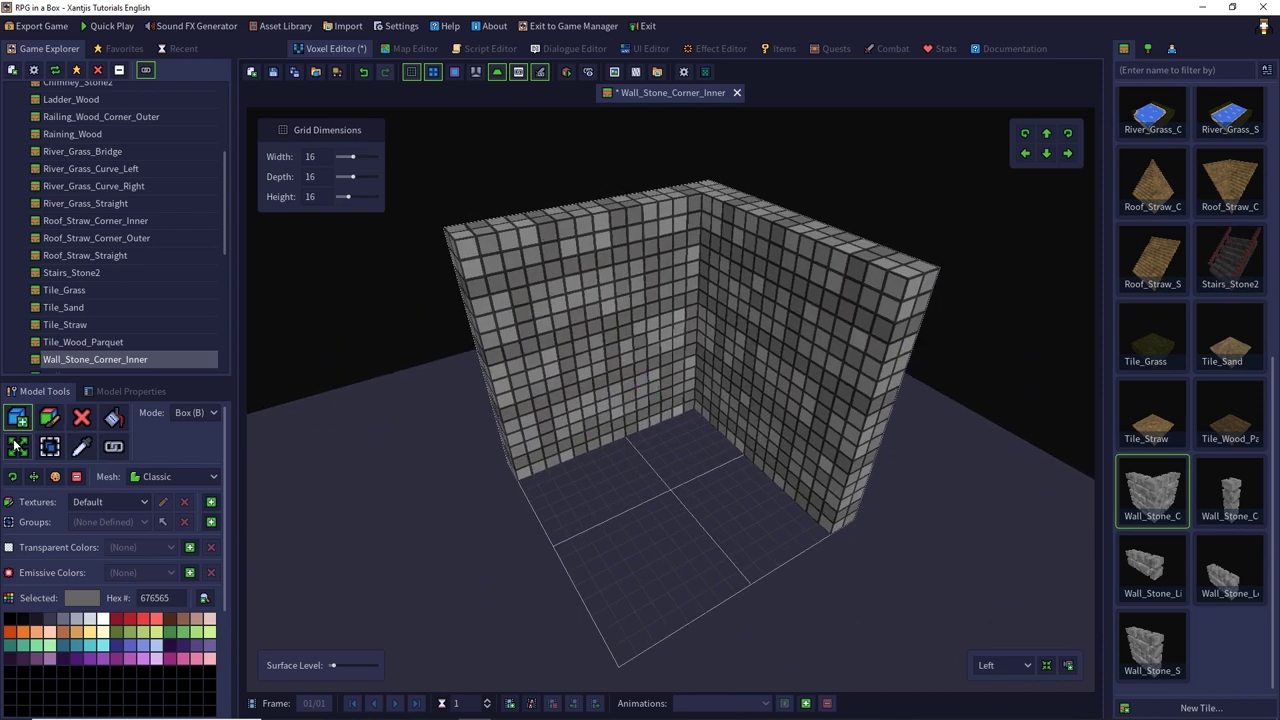
Erase two-voxel-high vertical joints at staggered positions along the top brick course of both inner wall faces.
click(82, 418)
click(549, 229)
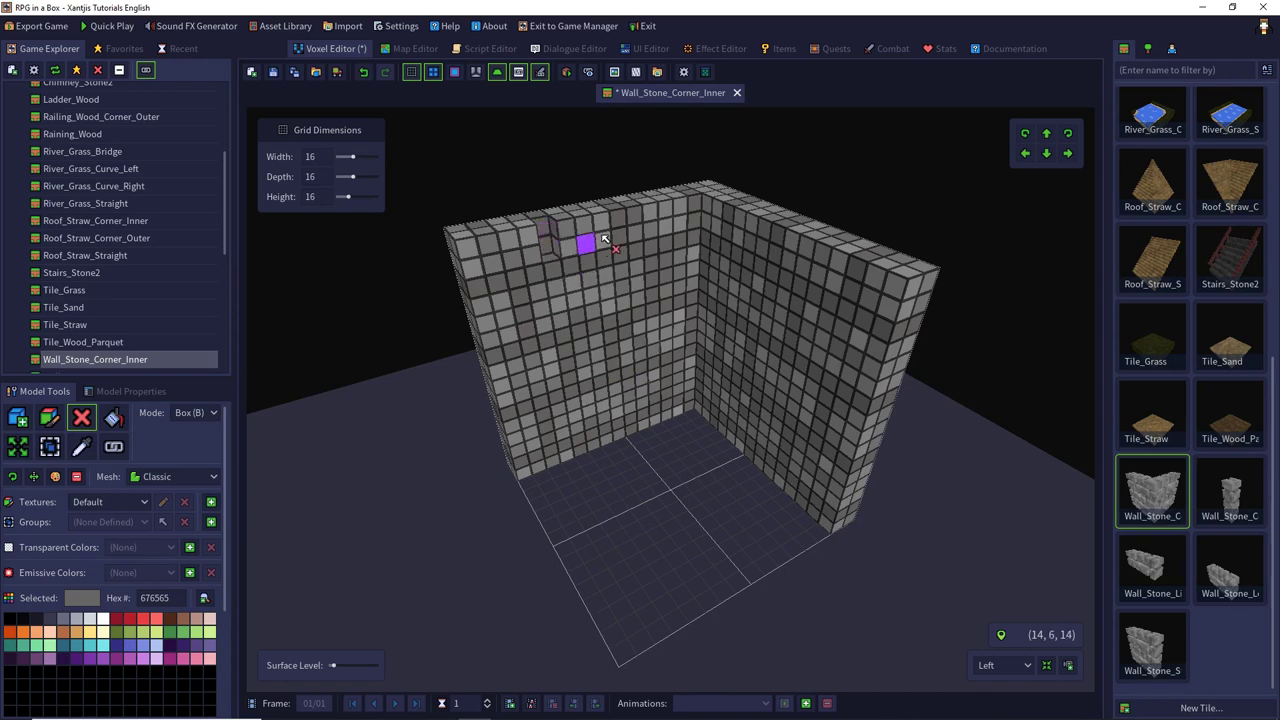
click(613, 221)
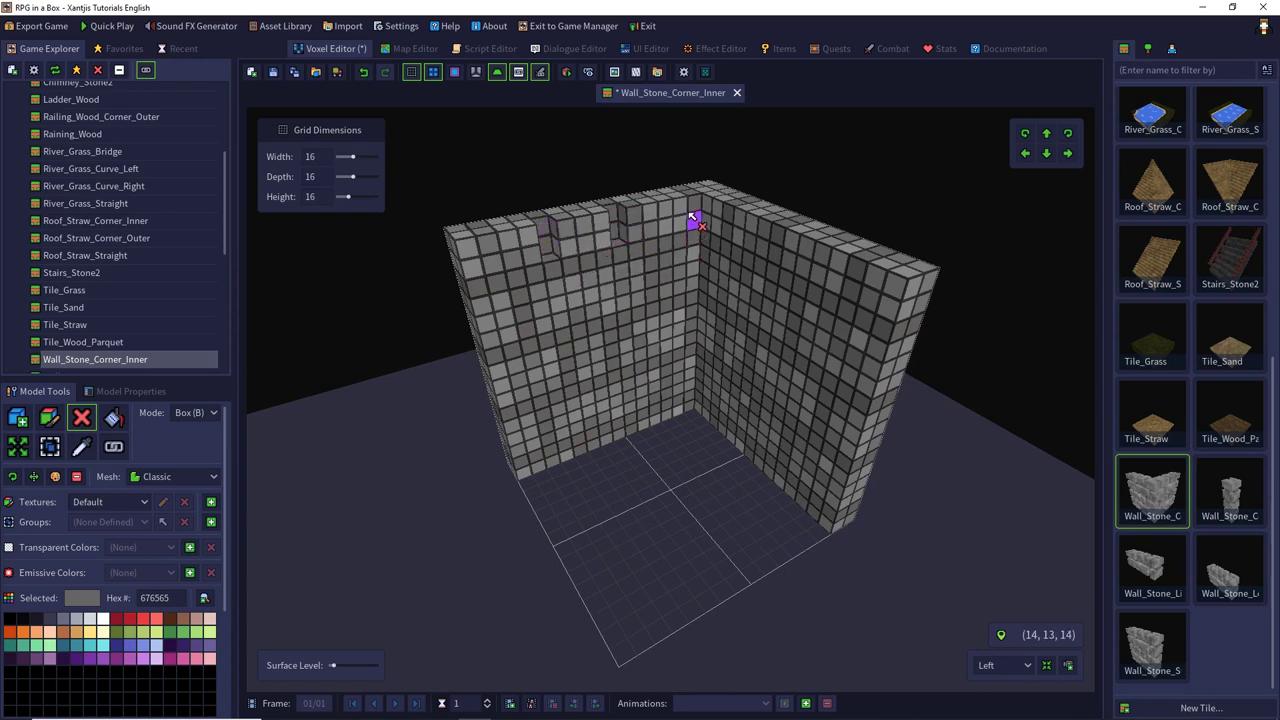
click(730, 210)
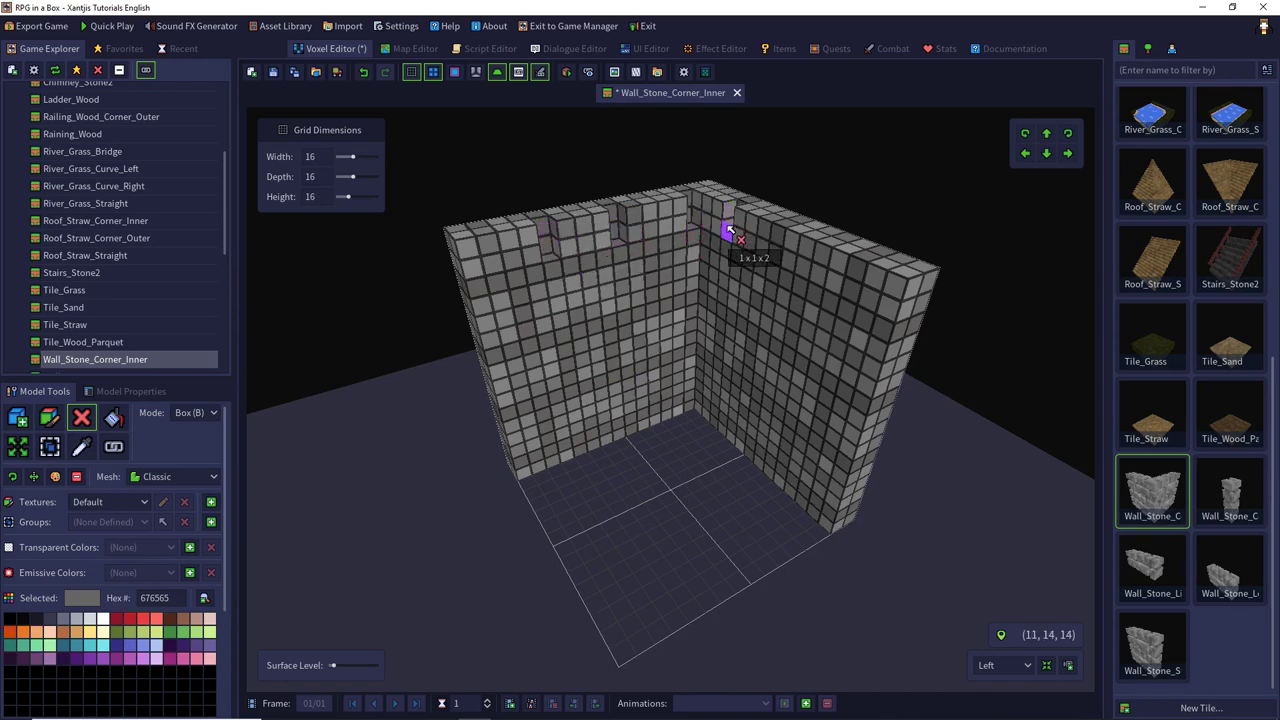
click(775, 233)
click(853, 266)
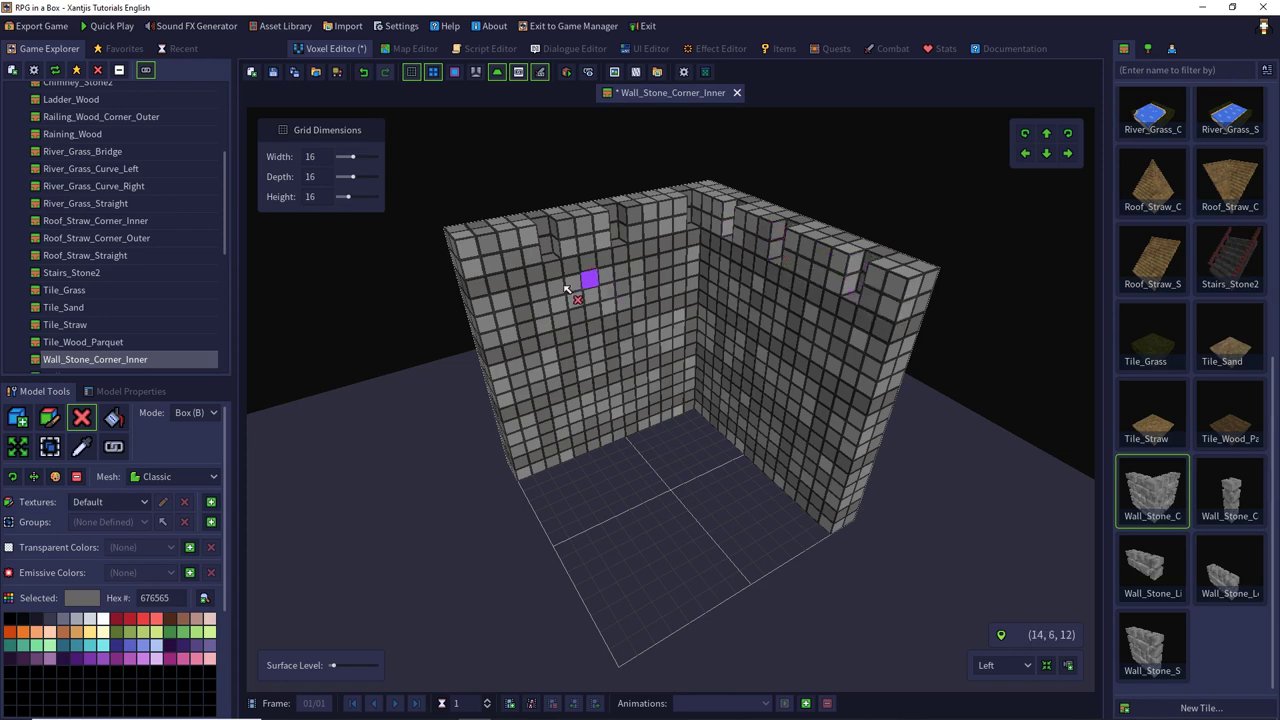
Erase a horizontal joint beneath the top course across both inner faces and carve vertical joints into the second course.
drag(494, 286, 884, 332)
drag(521, 295, 530, 328)
drag(651, 263, 654, 294)
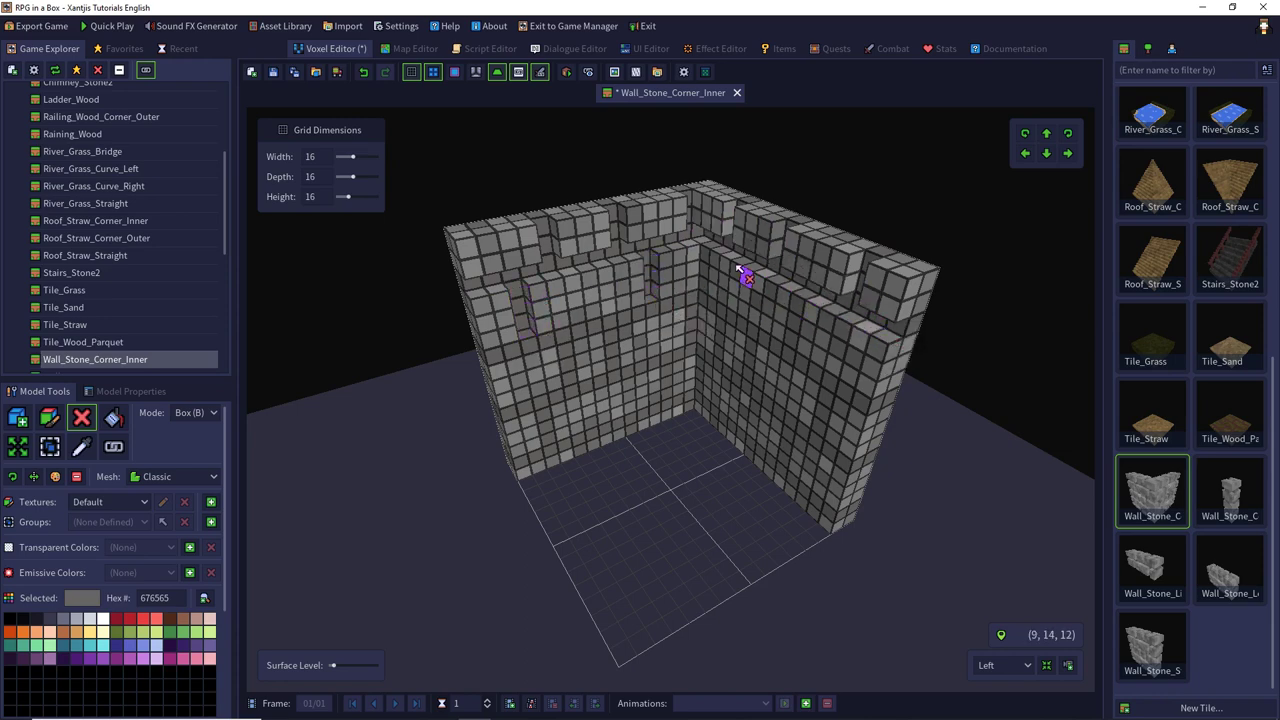
drag(713, 259, 704, 290)
click(50, 447)
drag(543, 340, 801, 476)
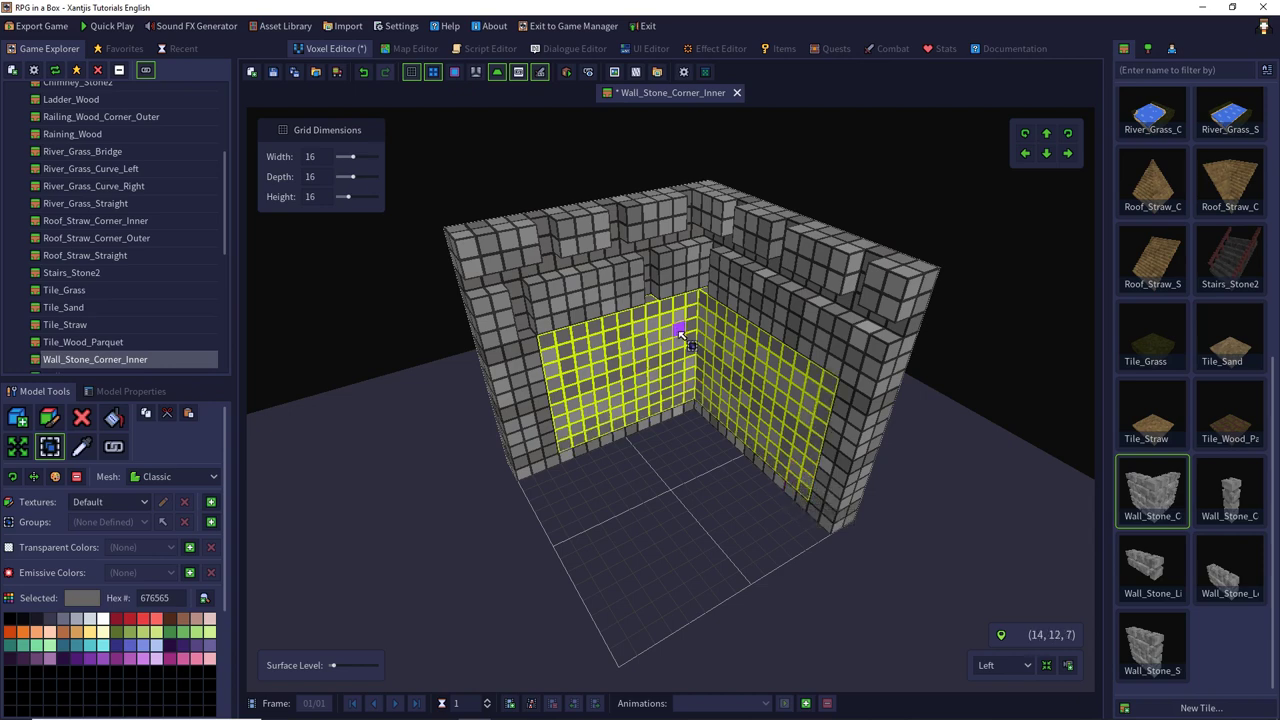
mouse_move(676, 328)
mouse_down()
mouse_move(594, 414)
mouse_move(583, 371)
mouse_move(620, 425)
mouse_move(690, 408)
mouse_up()
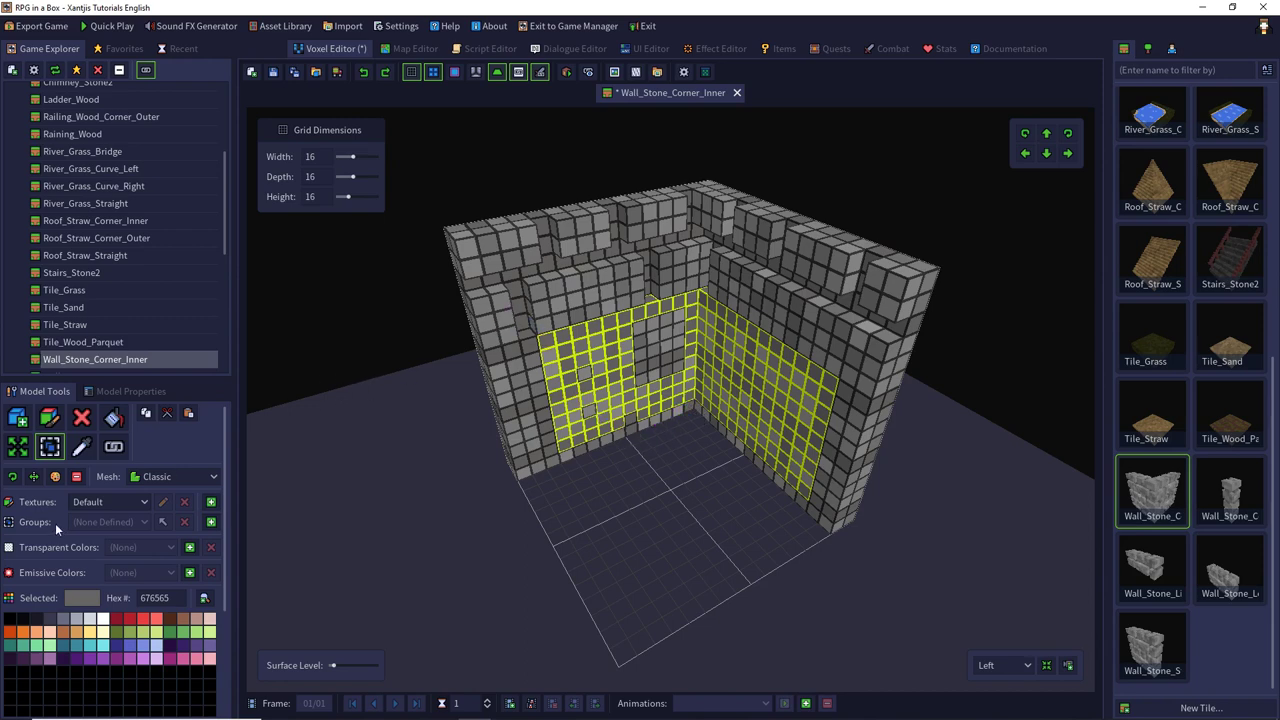
click(84, 419)
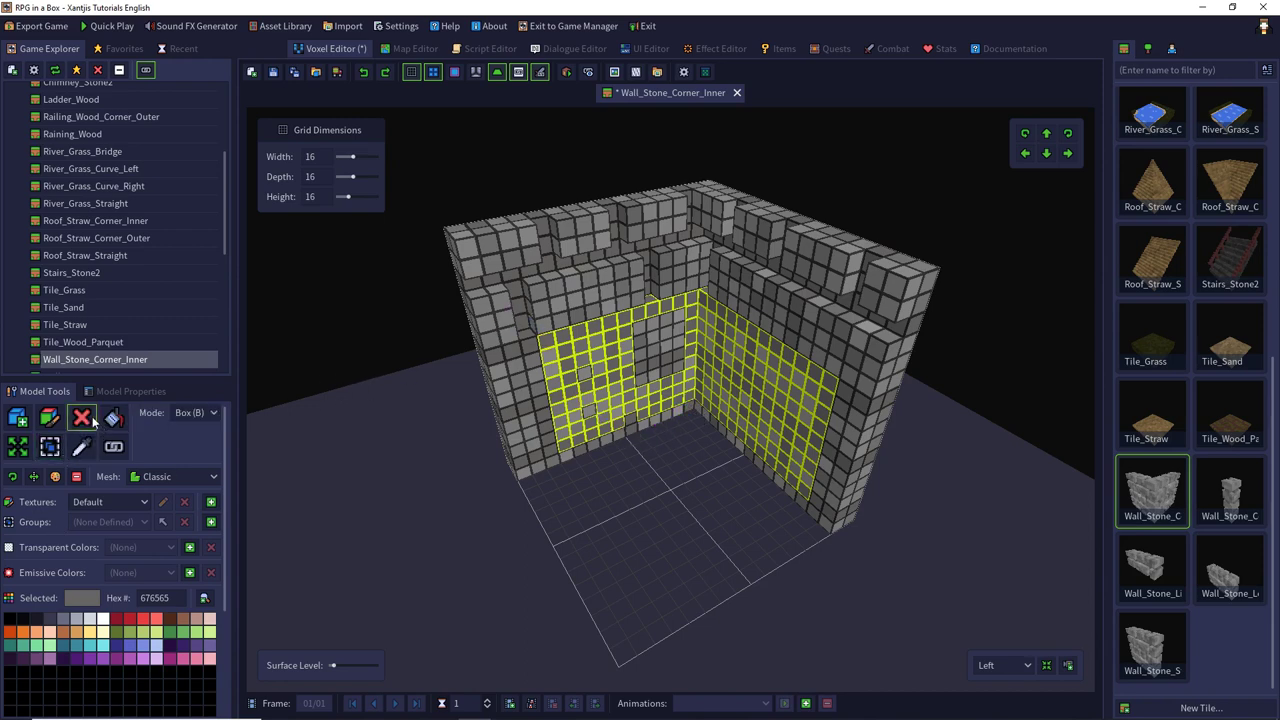
click(602, 354)
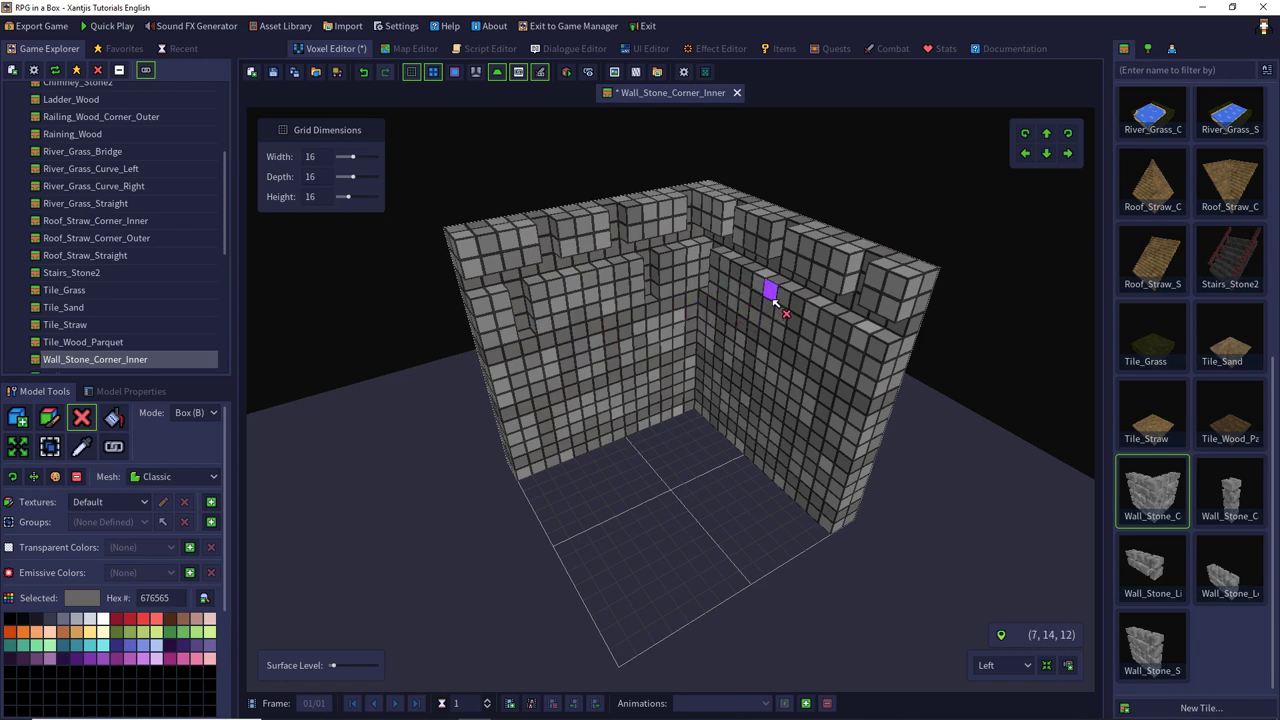
Erase the horizontal joint below the second course and add vertical joints to the second and third courses on the inner faces.
drag(802, 310, 797, 337)
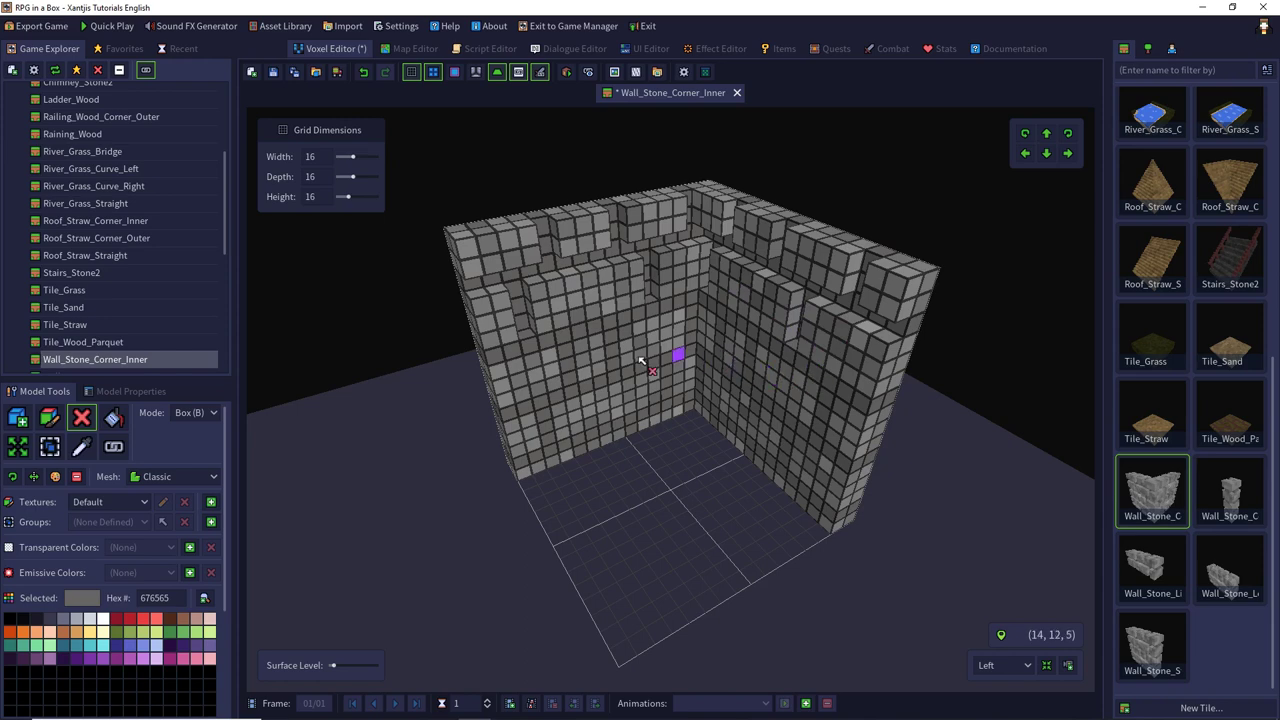
mouse_move(522, 350)
mouse_down()
mouse_move(698, 303)
mouse_move(692, 290)
mouse_move(698, 303)
mouse_up()
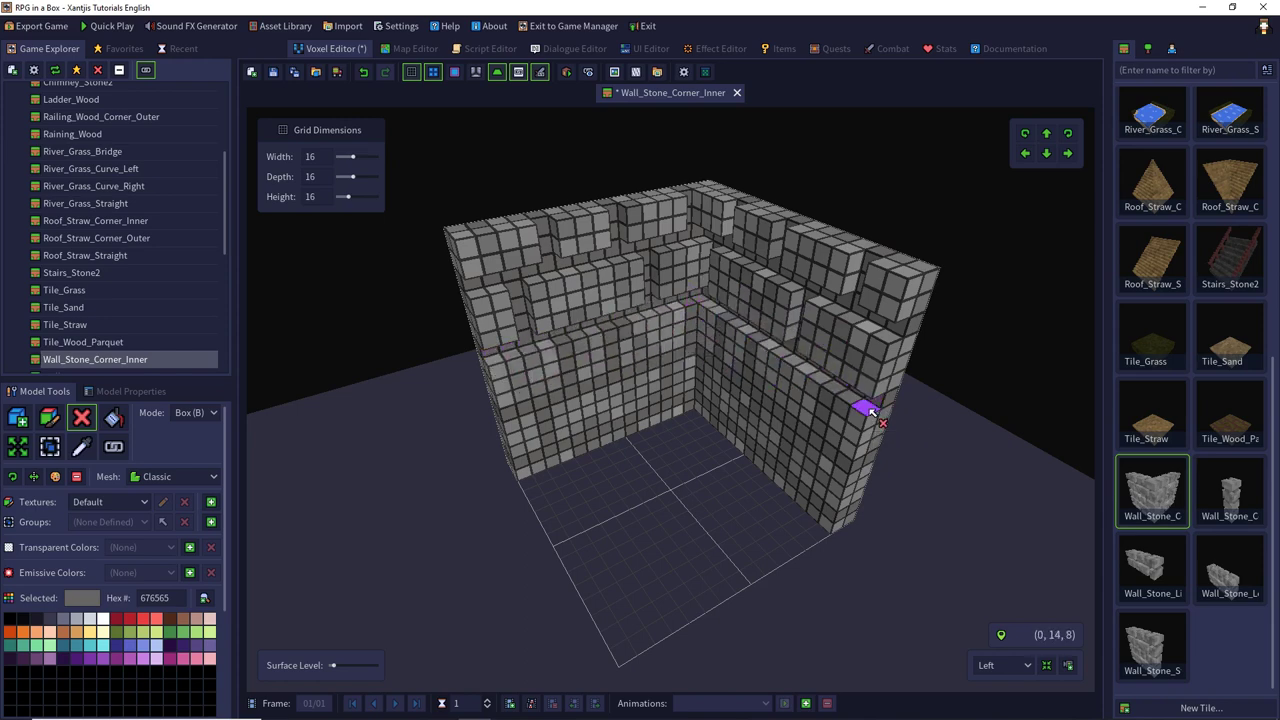
mouse_move(563, 349)
mouse_down()
mouse_move(585, 375)
mouse_move(612, 340)
mouse_up()
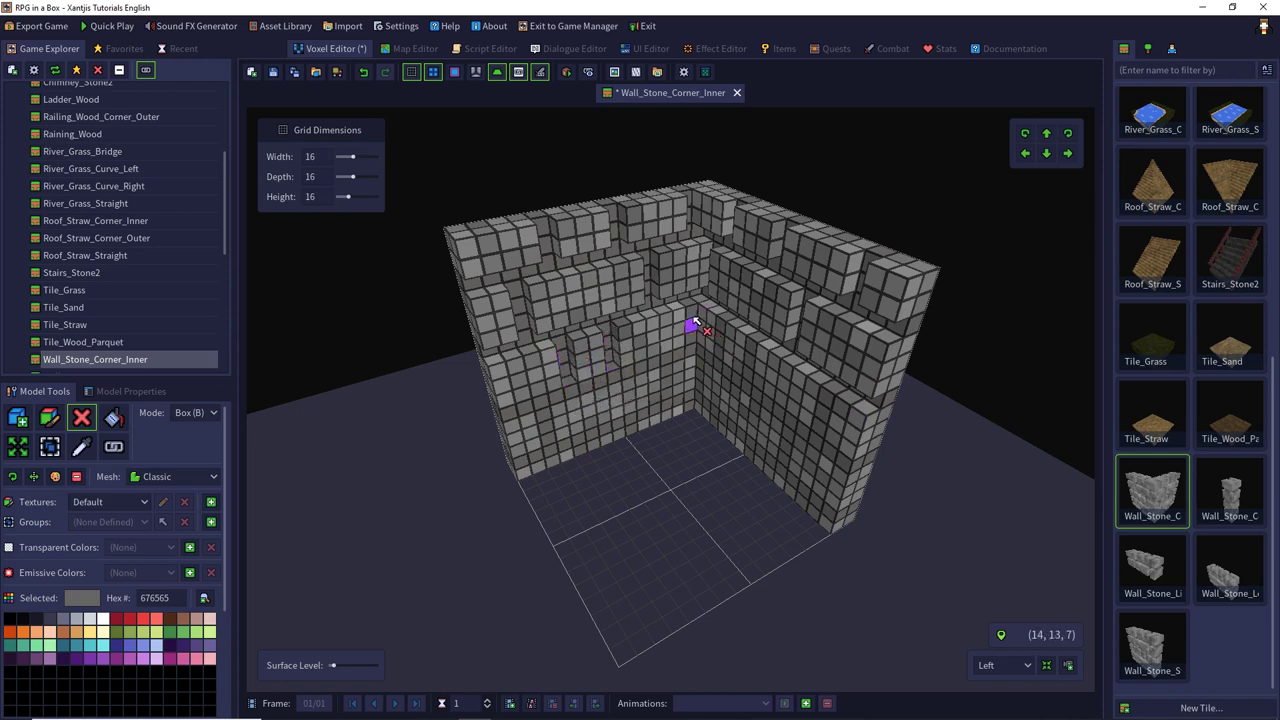
mouse_move(722, 331)
mouse_down()
mouse_move(719, 353)
mouse_move(749, 369)
mouse_up()
drag(825, 391, 819, 423)
Erase the horizontal joint beneath the third course across both inner faces and carve vertical joints into the fourth course.
mouse_move(511, 416)
mouse_down()
mouse_move(691, 353)
mouse_move(838, 458)
mouse_up()
drag(544, 410, 549, 433)
drag(667, 393, 663, 369)
drag(703, 382, 703, 364)
Carve the lowest horizontal joint and notch the bottom row of bricks at staggered positions on both inner faces, saving the tile.
mouse_move(517, 457)
mouse_down()
mouse_move(692, 396)
mouse_move(834, 512)
mouse_up()
click(803, 502)
click(755, 455)
click(720, 419)
click(691, 405)
click(631, 425)
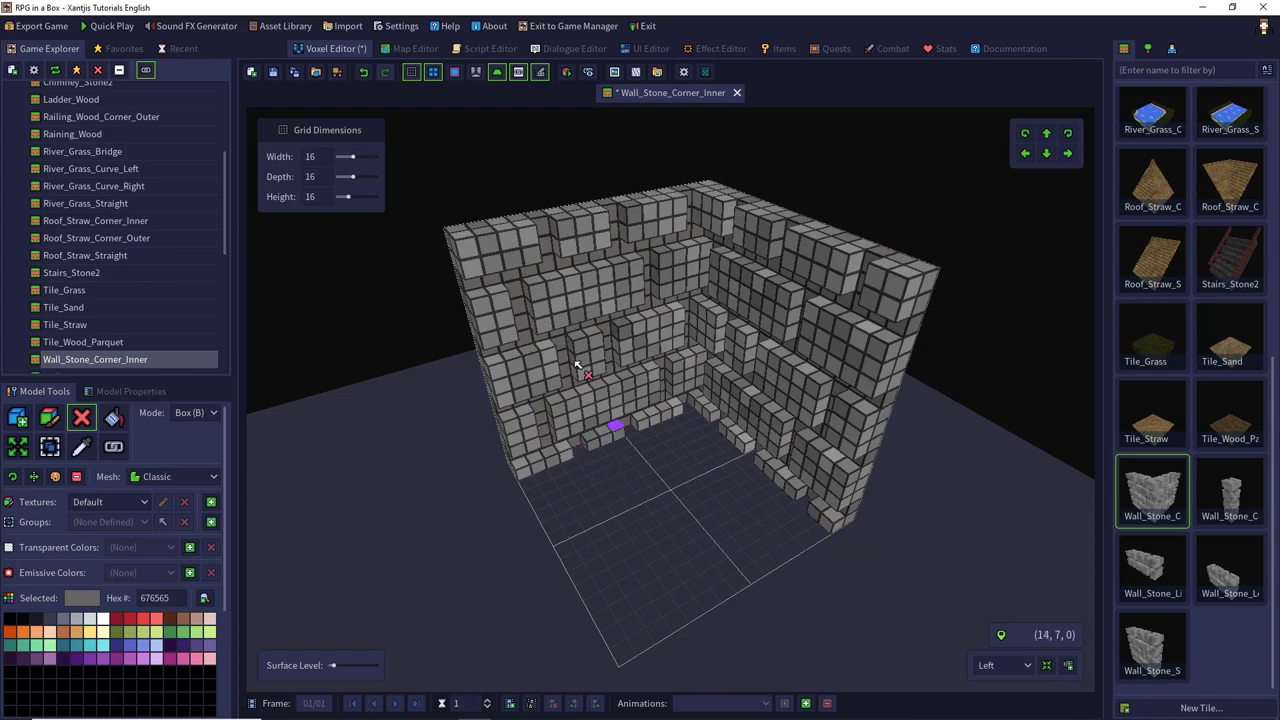
click(296, 73)
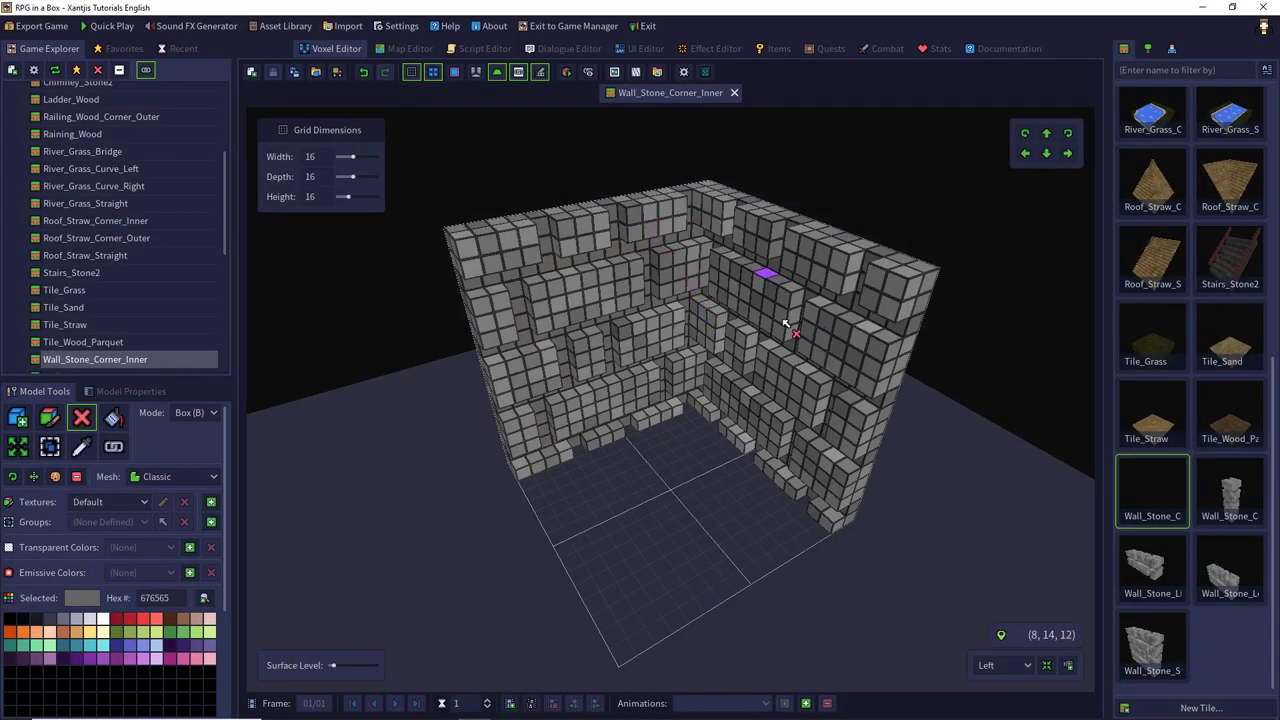
Open the Wall_Stone_Corner_Outer, Wall_Stone_Lintel, Wall_Stone_Ledge and Wall_Stone_Straight tiles and examine their voxel shapes.
double_click(1232, 491)
middle_drag(816, 273, 1098, 442)
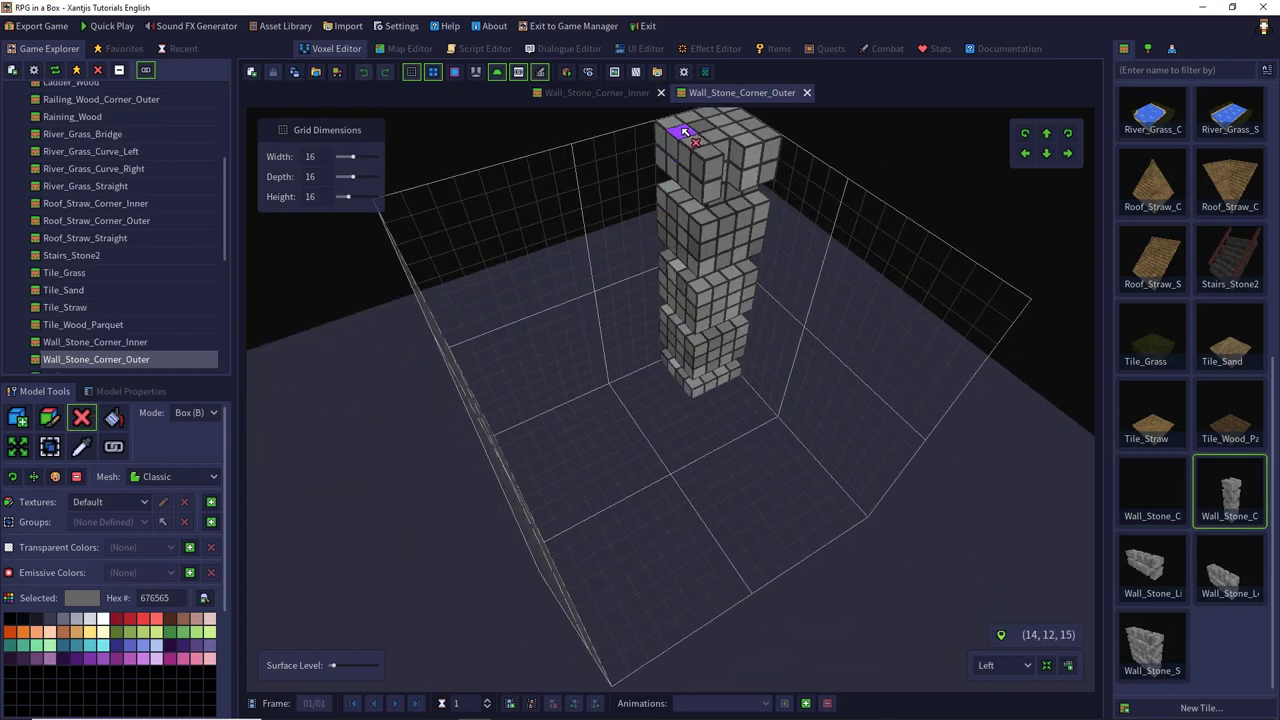
key(ctrl+w)
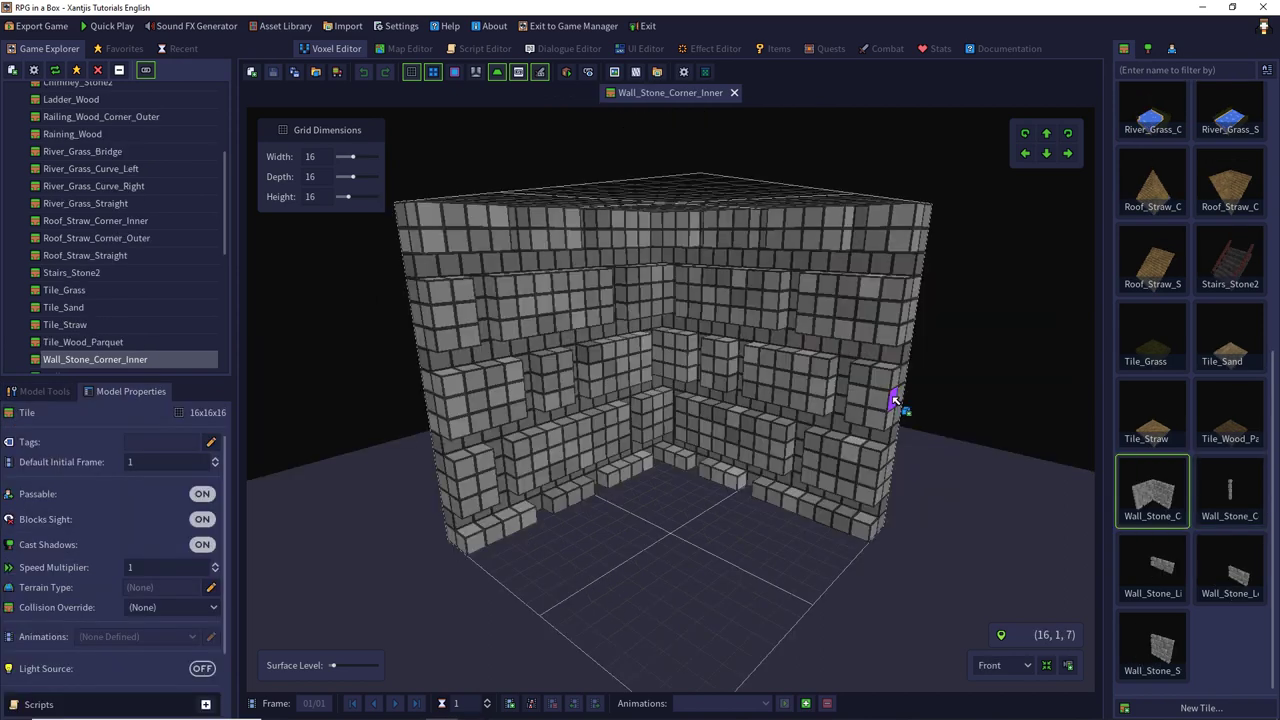
mouse_move(897, 404)
middle_down()
mouse_move(879, 415)
mouse_move(905, 422)
middle_up()
double_click(1230, 490)
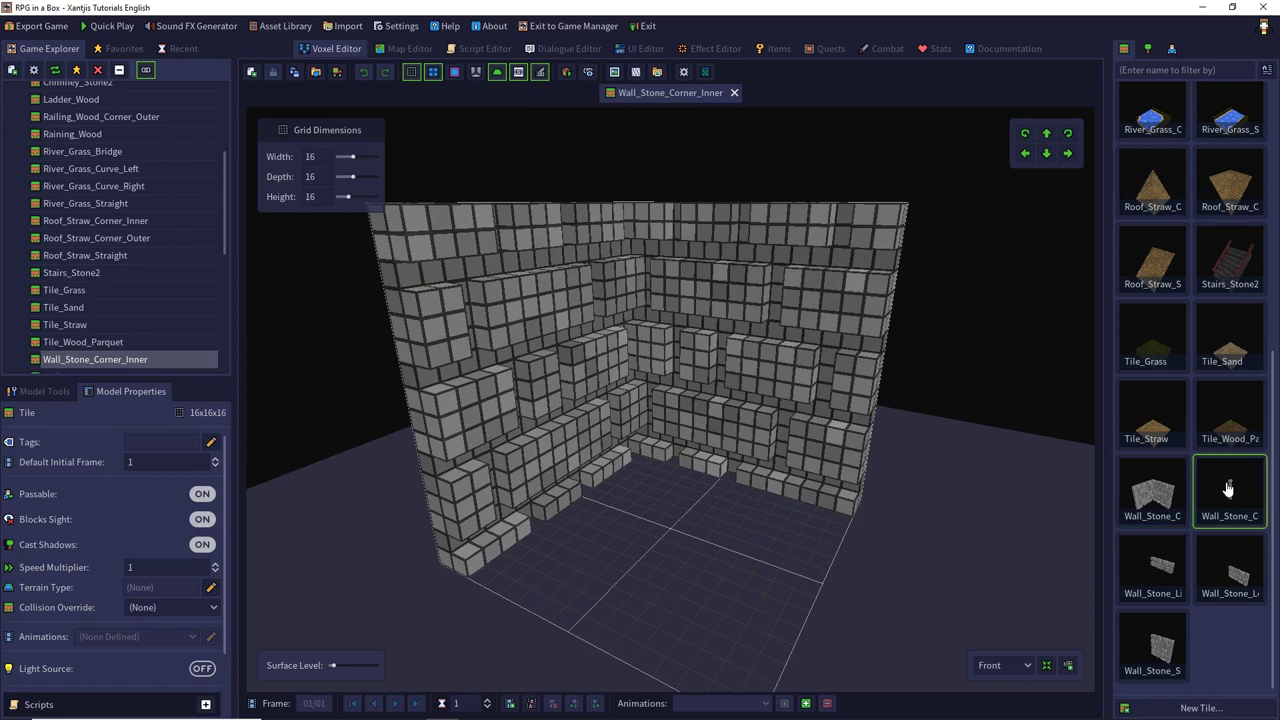
right_drag(847, 349, 826, 378)
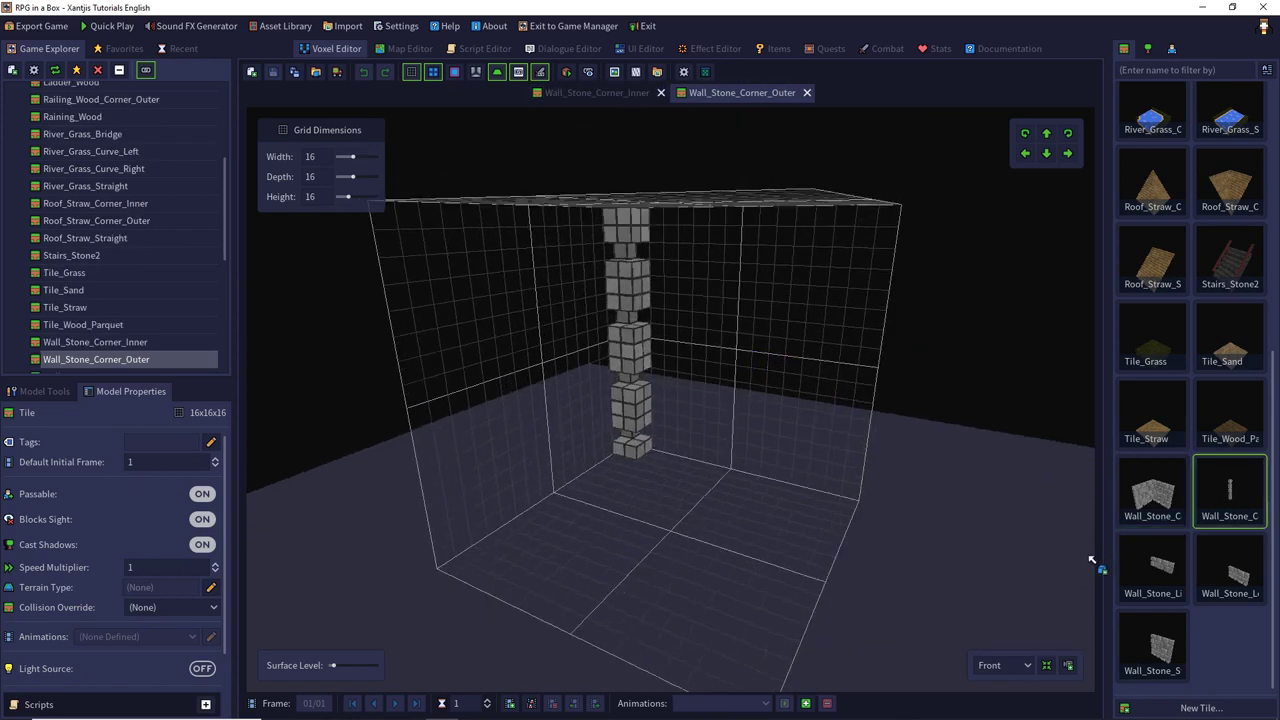
double_click(1147, 570)
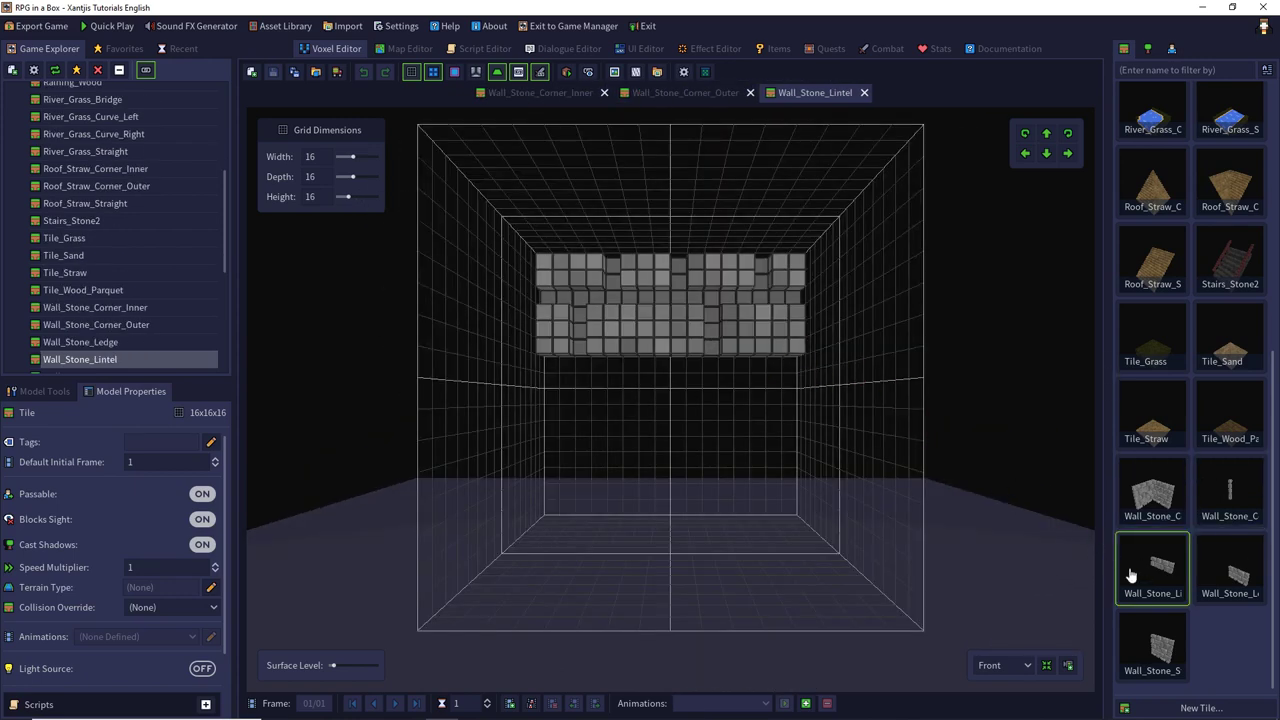
double_click(1232, 568)
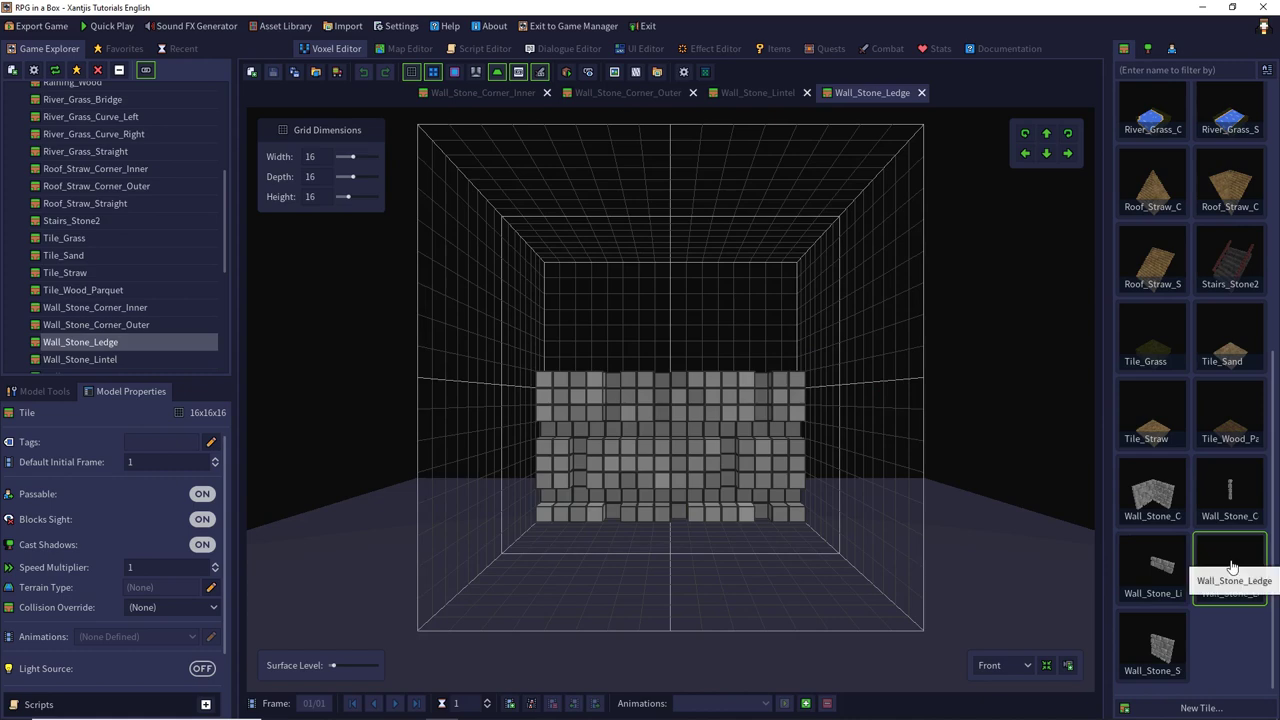
double_click(1157, 630)
right_drag(980, 408, 927, 465)
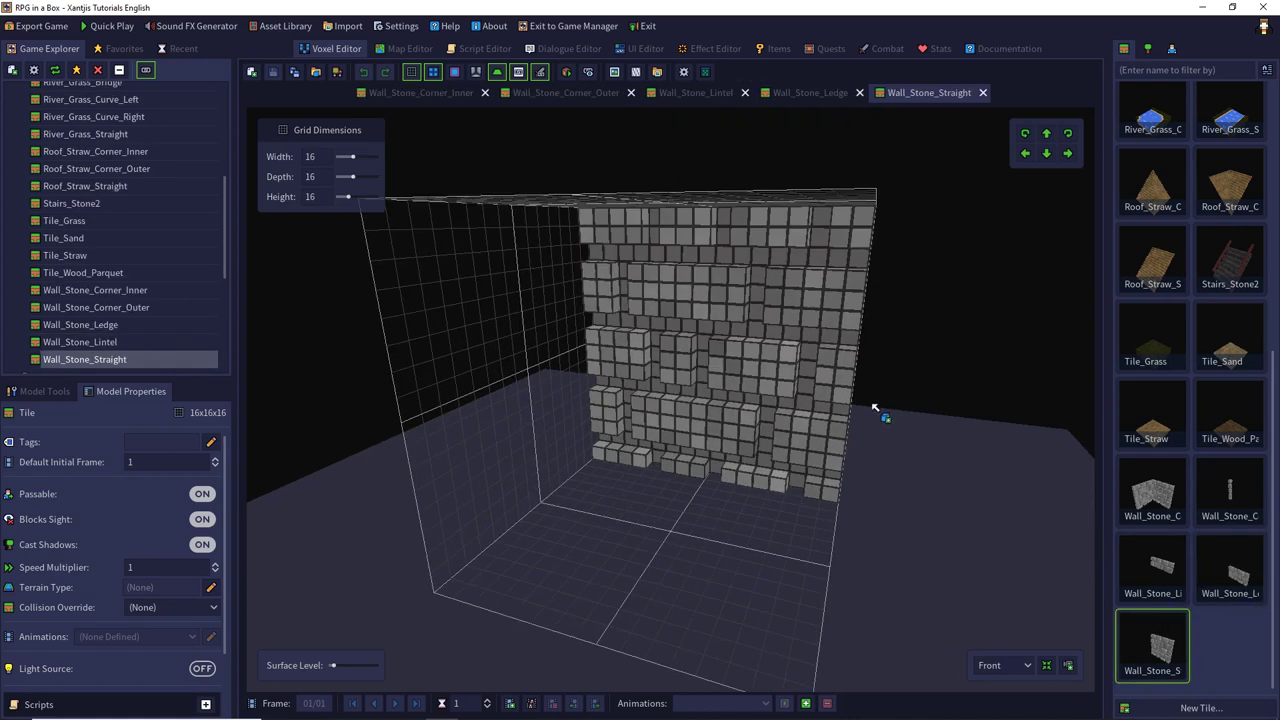
Open the StartArea map for editing.
click(396, 50)
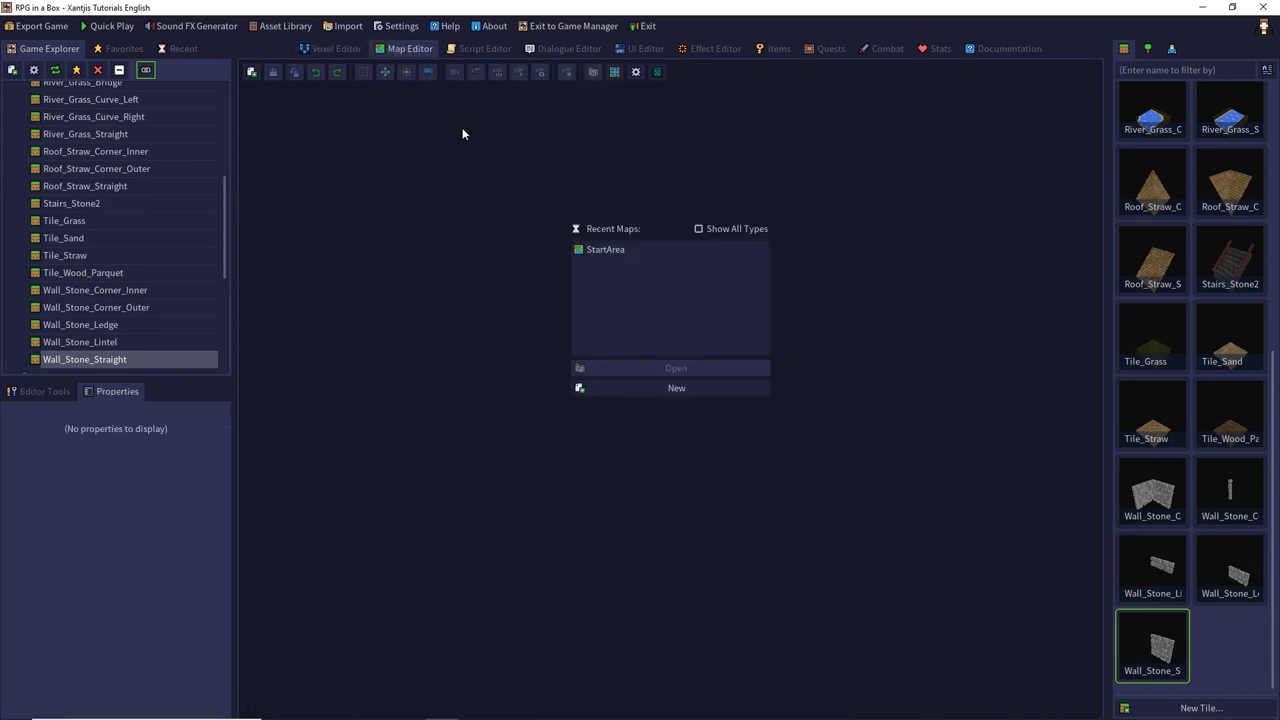
click(609, 252)
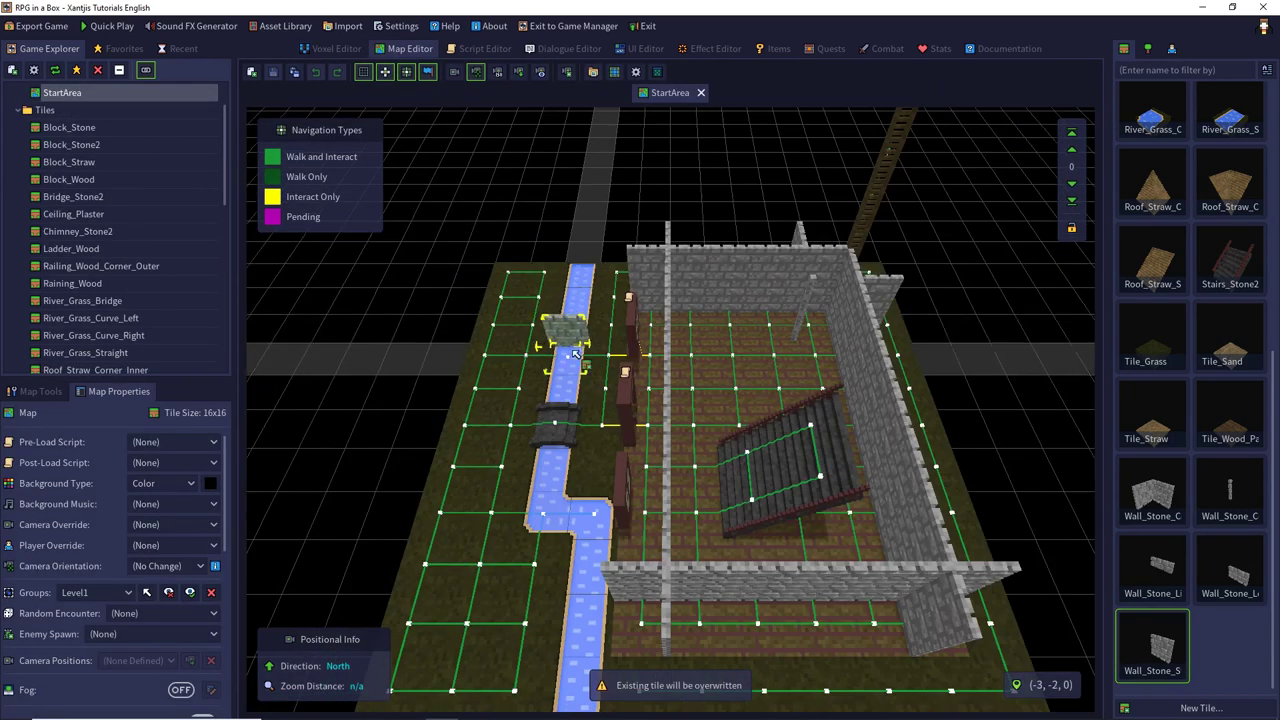
middle_drag(570, 290, 715, 311)
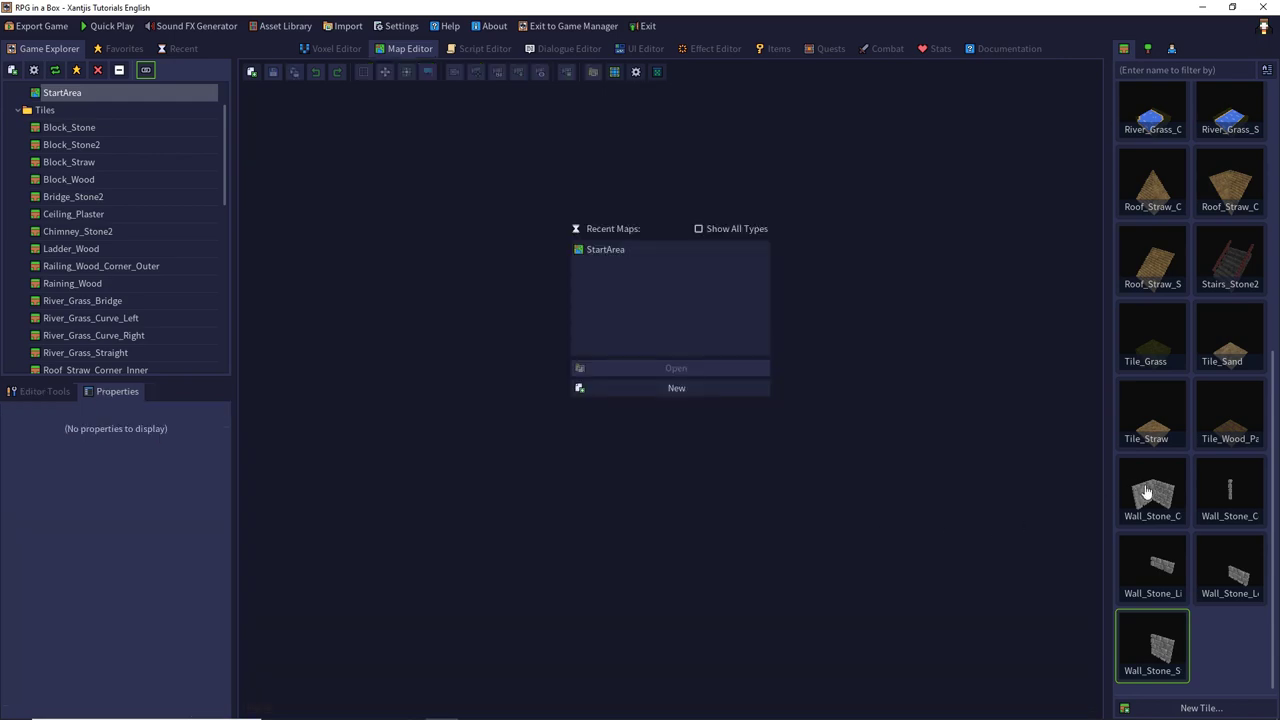
Open the Wall_Stone_Corner_Inner tile and save a copy of it as a tile named Wall_Plaster_Corner_Inner.
double_click(1147, 492)
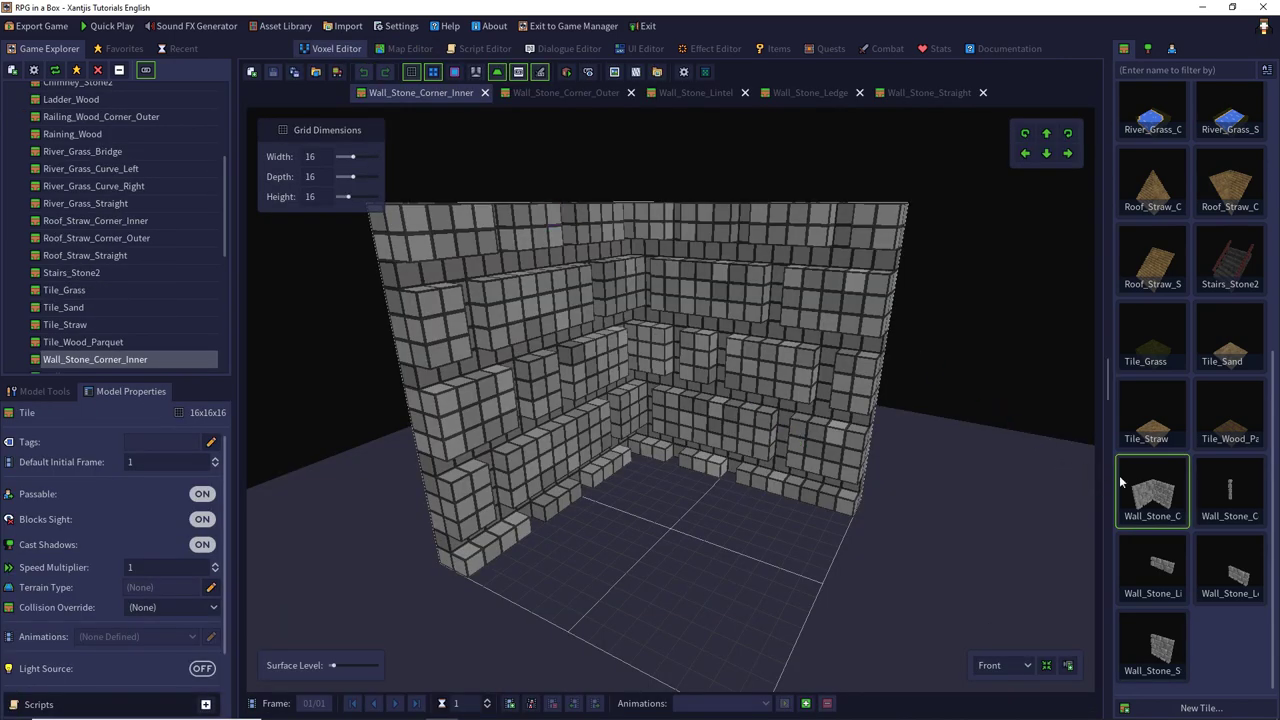
click(293, 73)
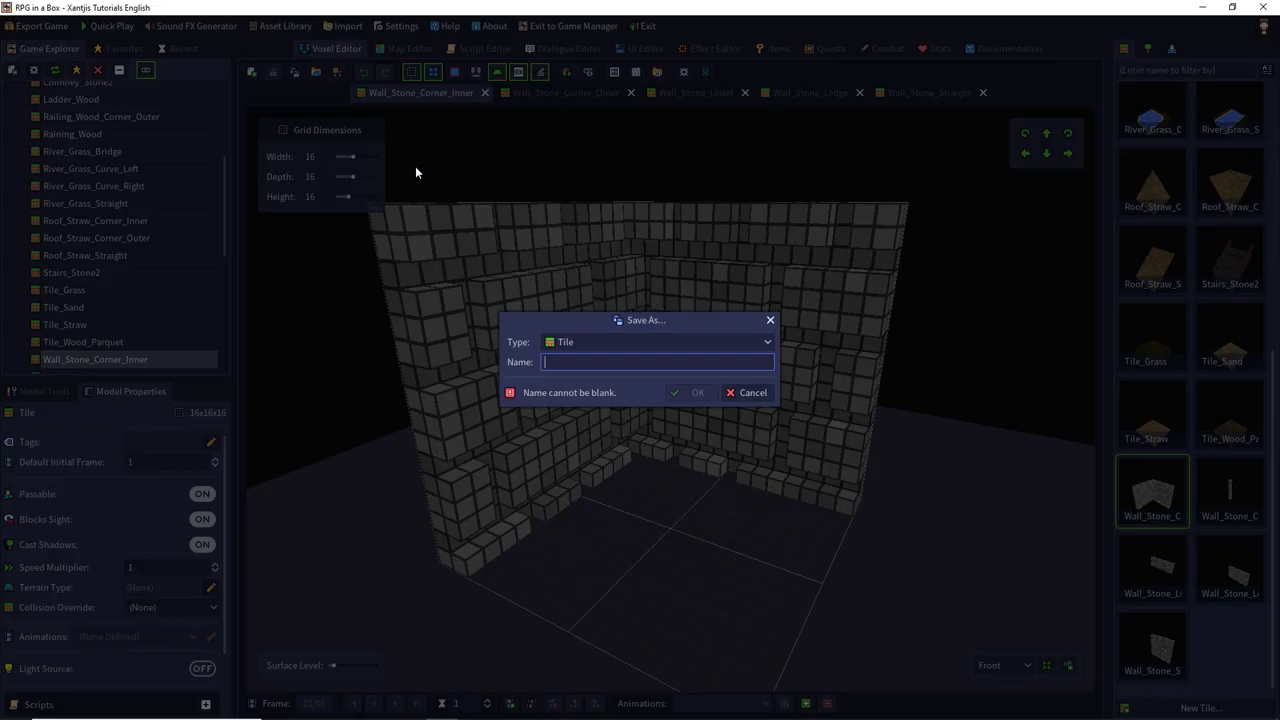
text(Wall_Plaster)
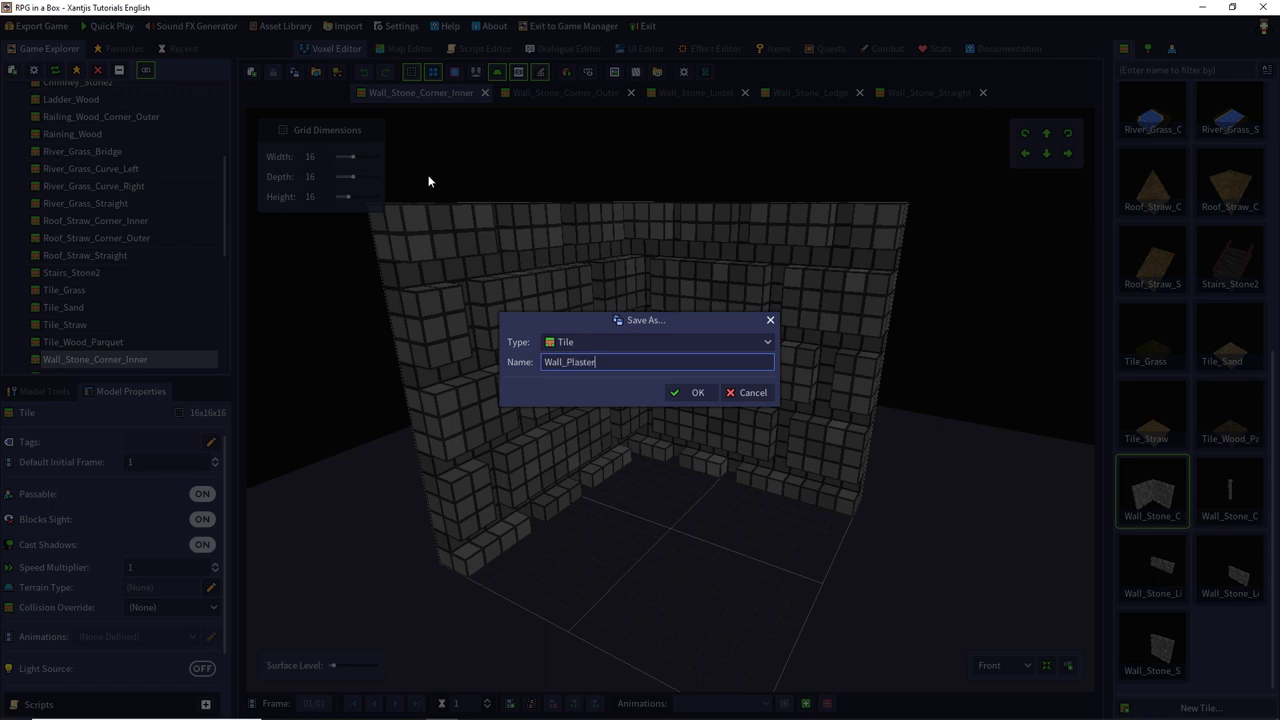
text(_Corner_Inner)
key(Return)
Fill the carved joints on both inner faces with box-placed voxels so that each wall face is flush.
middle_drag(624, 264, 522, 360)
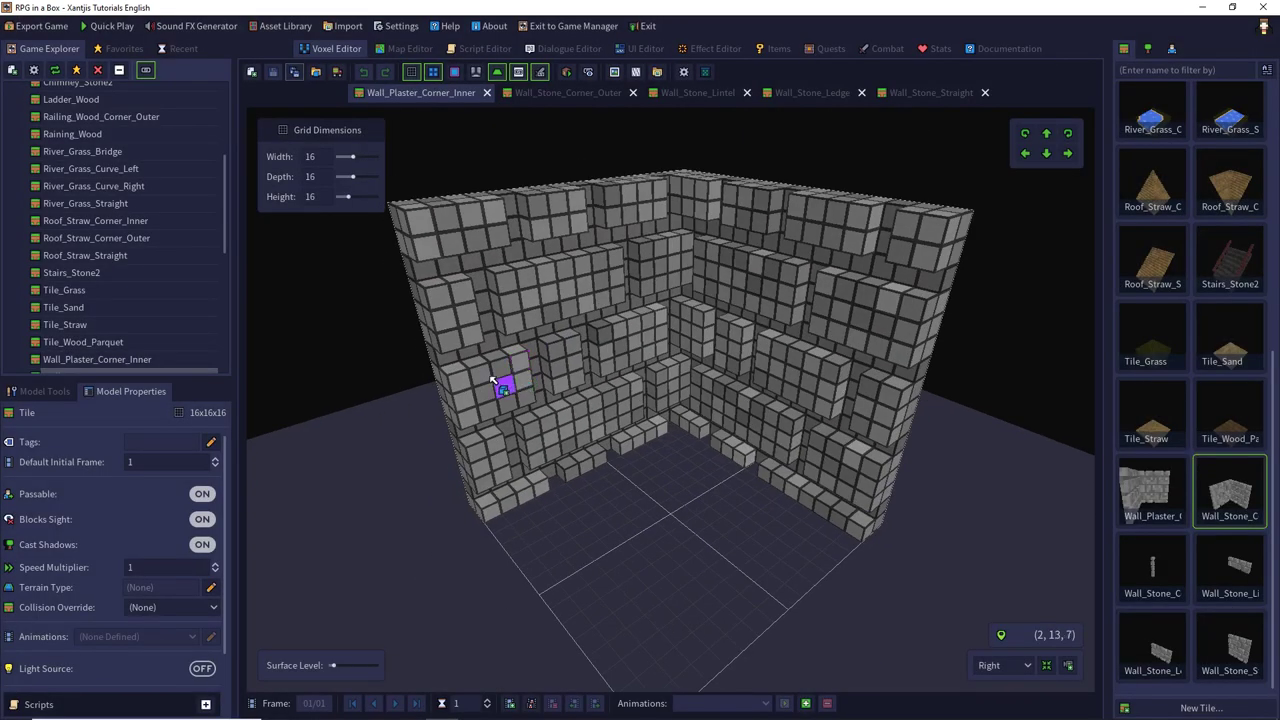
click(45, 391)
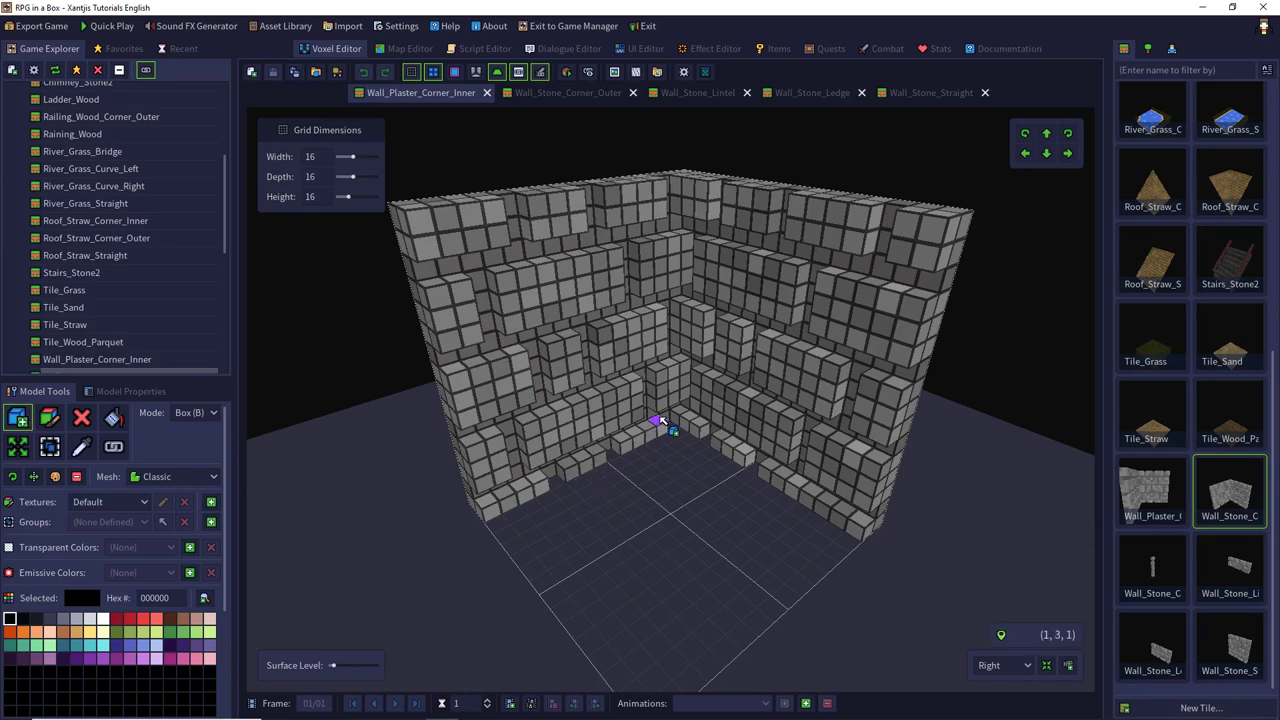
mouse_move(668, 420)
mouse_down()
mouse_move(480, 298)
mouse_move(405, 230)
mouse_up()
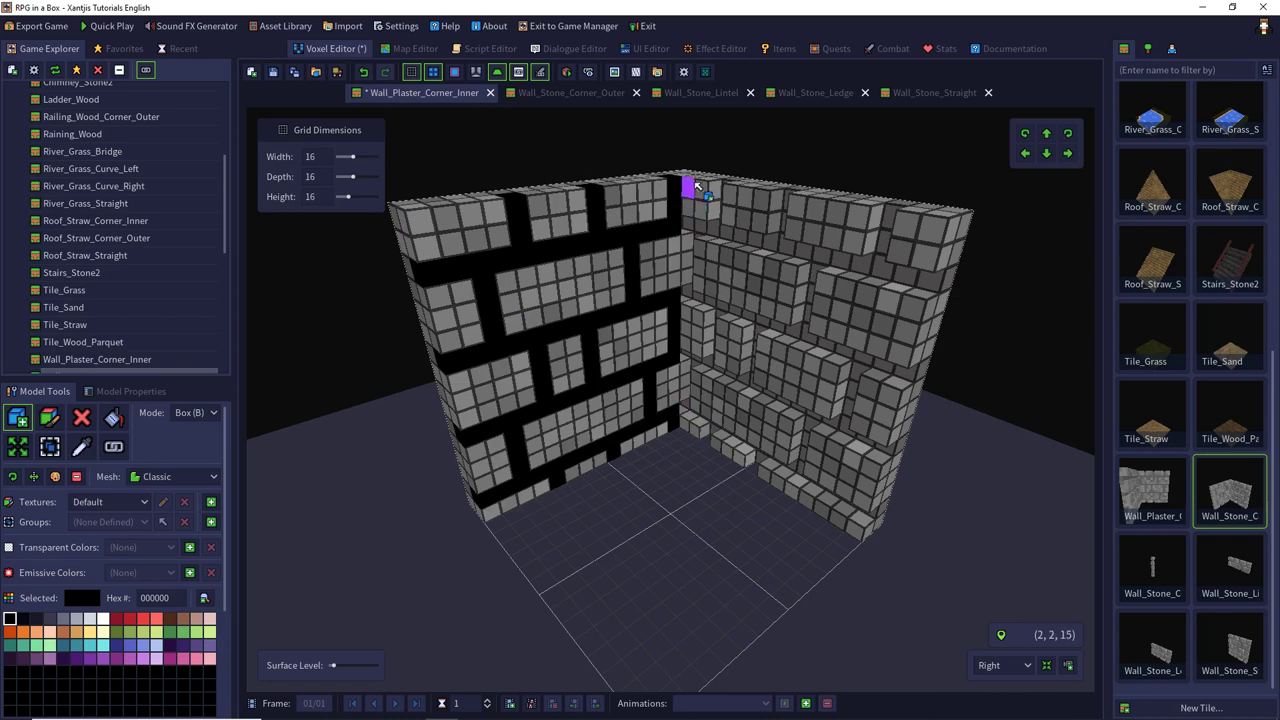
drag(693, 180, 879, 535)
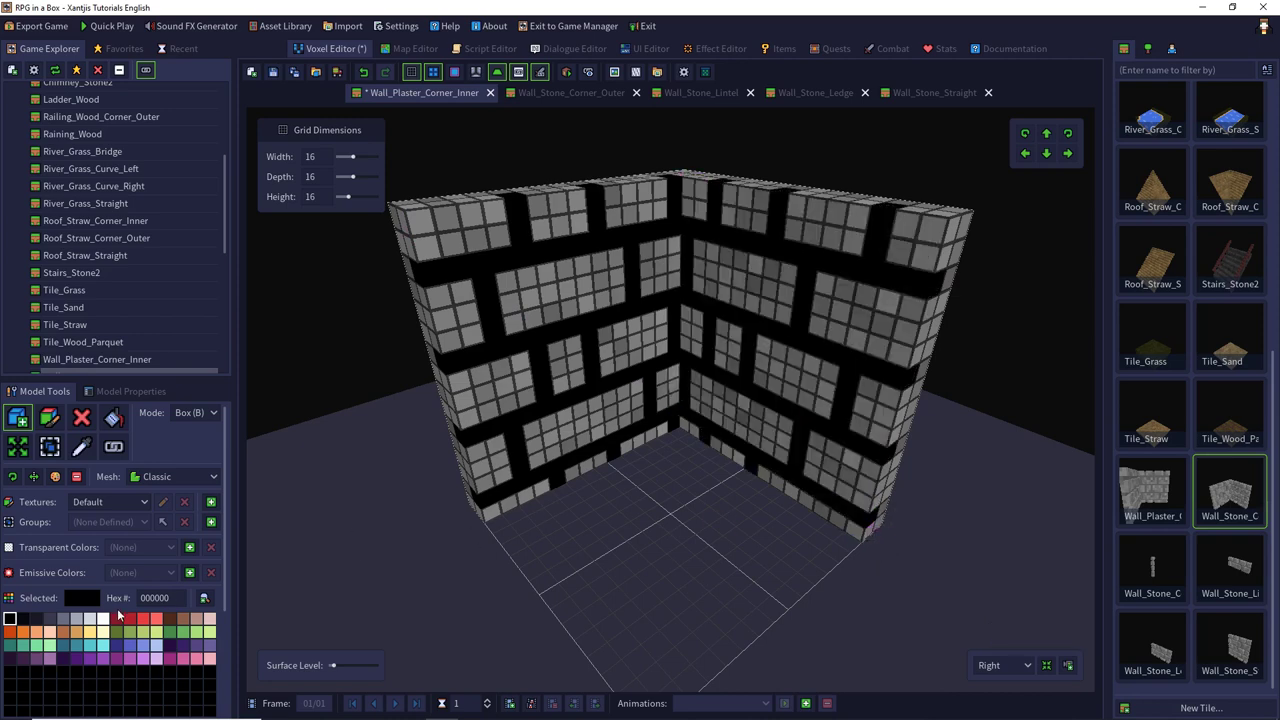
Repaint all voxels of the corner walls white (ffffff) and save the tile.
click(104, 619)
click(49, 417)
middle_drag(666, 288, 659, 325)
drag(697, 136, 651, 690)
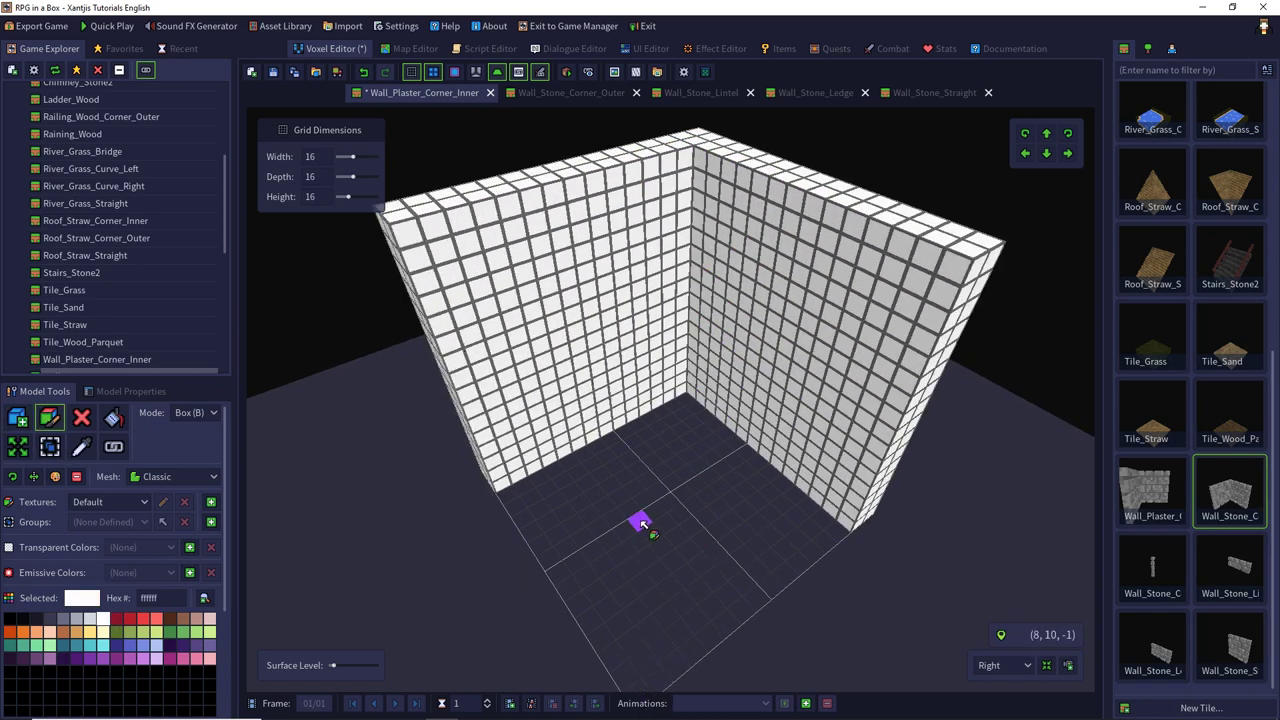
right_drag(640, 520, 663, 505)
key(ctrl+s)
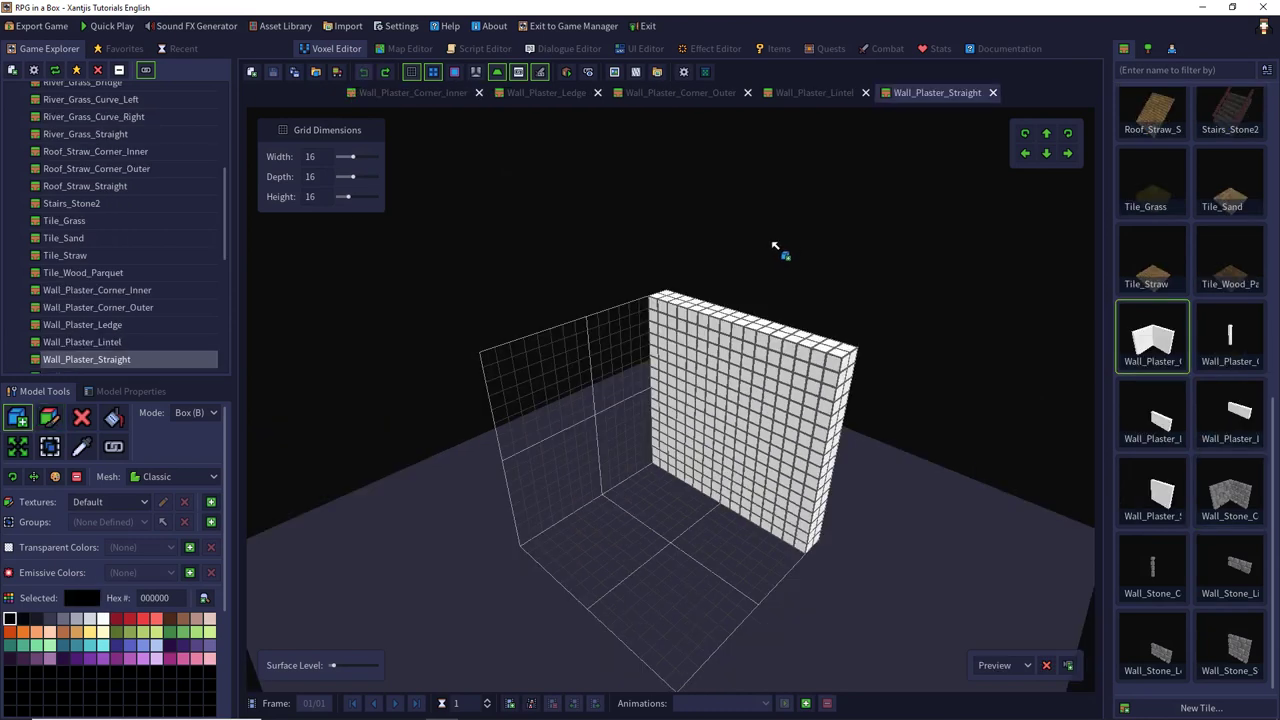
Examine the white plaster wall tiles one after another: inner corner, ledge, lintel, outer corner and straight.
double_click(1136, 344)
double_click(1158, 418)
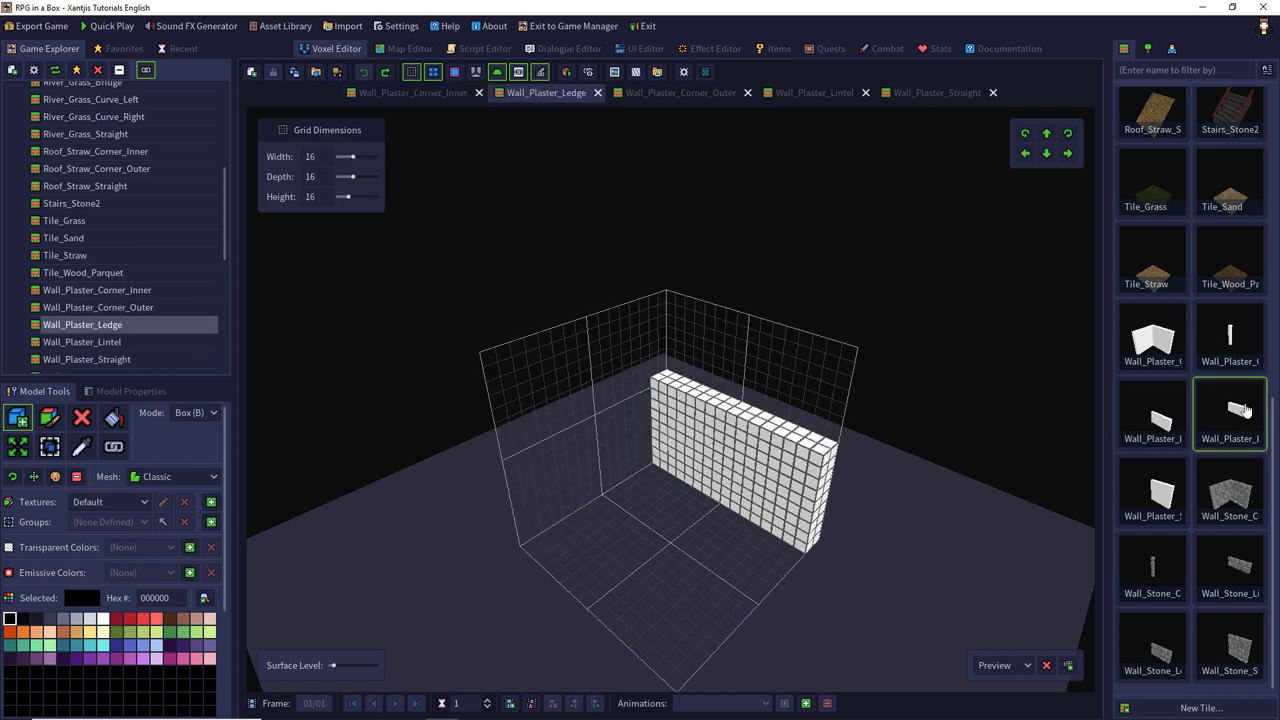
double_click(1244, 412)
double_click(1238, 346)
double_click(1147, 497)
double_click(1146, 443)
click(1156, 348)
double_click(1226, 334)
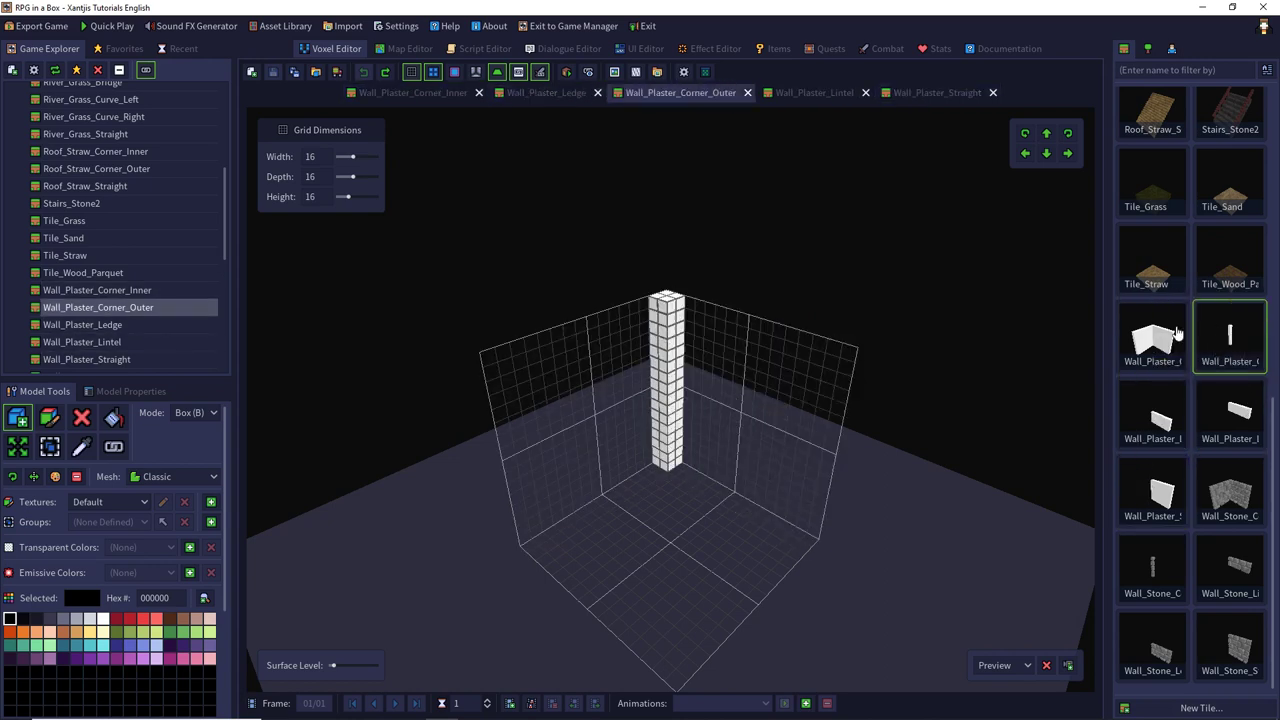
double_click(1178, 334)
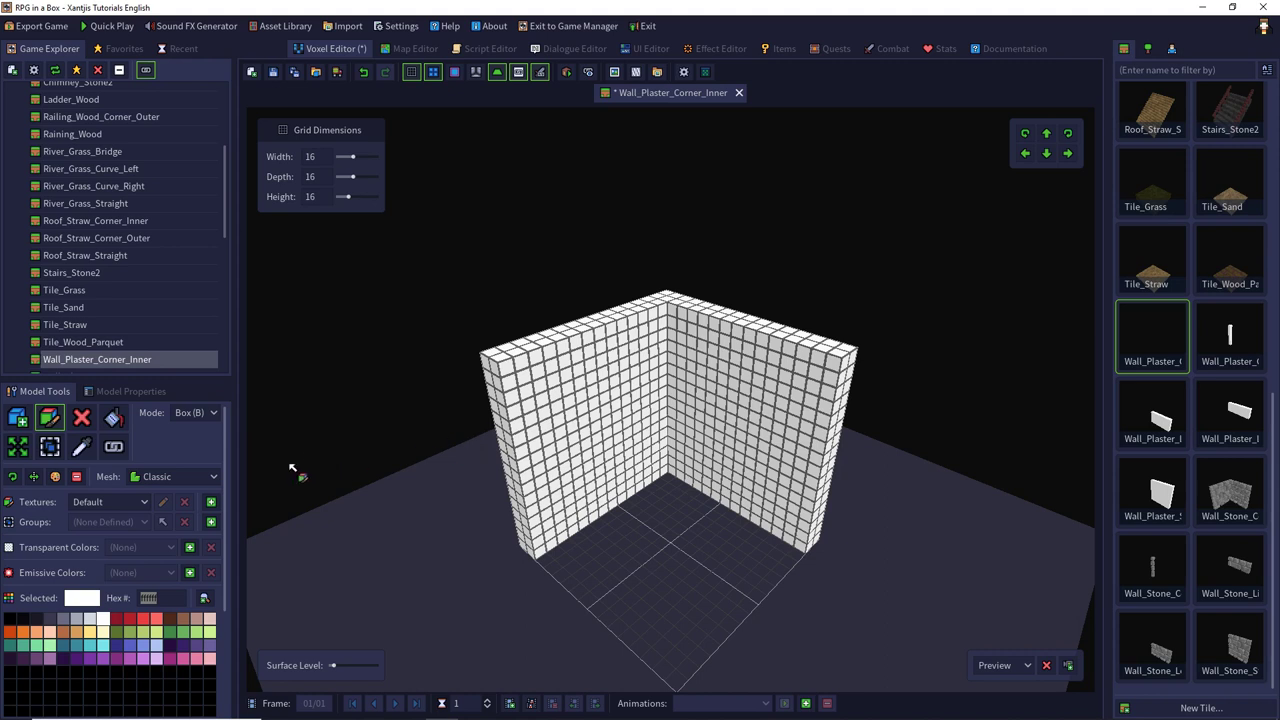
Add a texture named LightGrey for the Wall_Plaster_Corner_Inner tile.
click(212, 503)
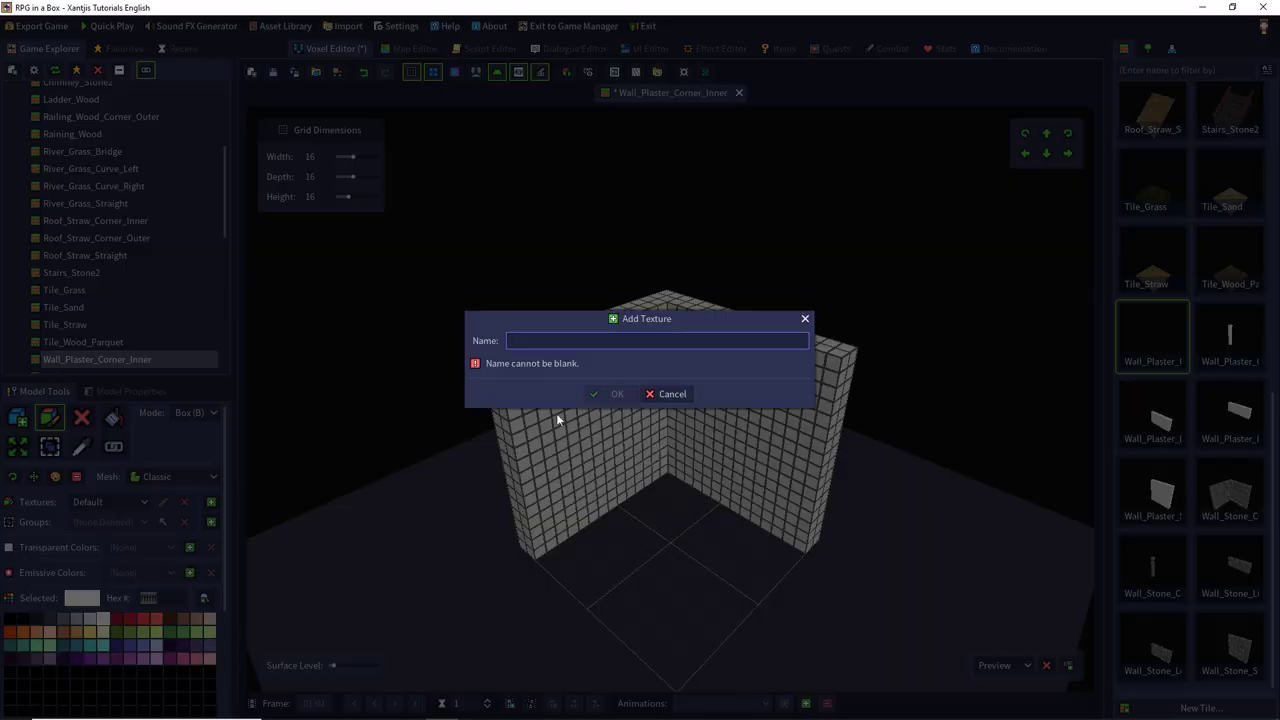
text(LightGrey)
key(Return)
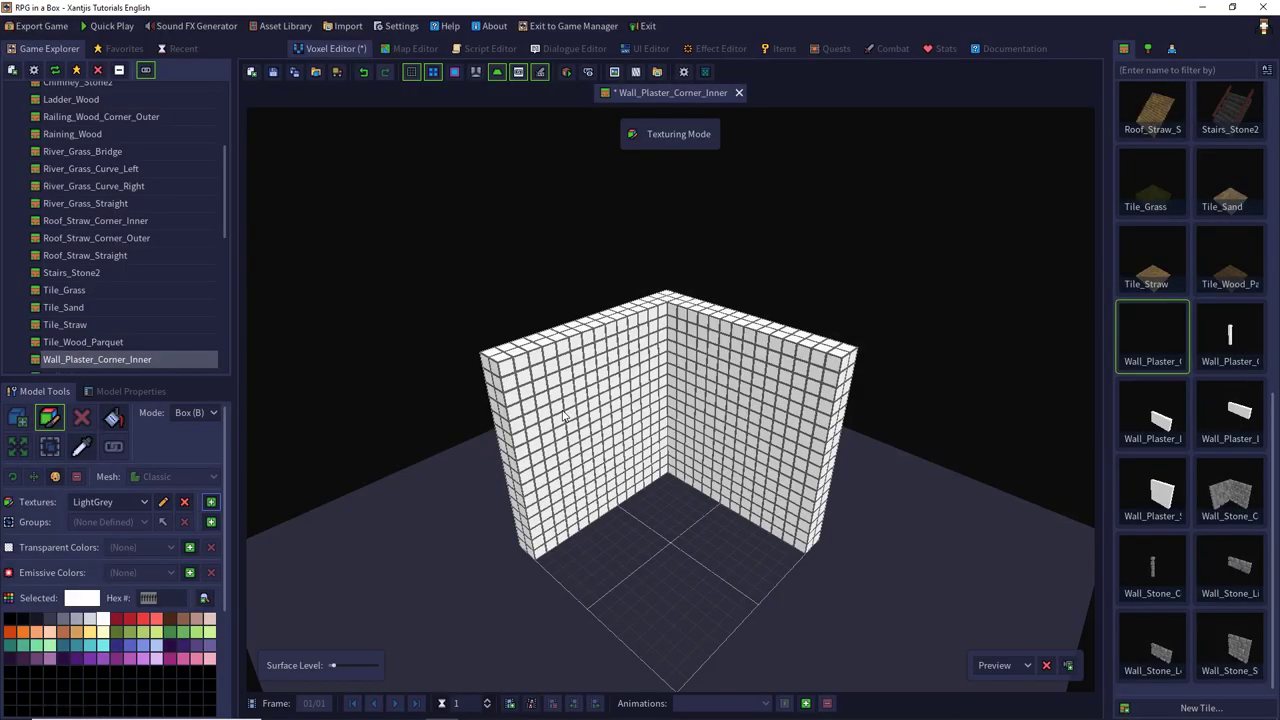
Set the paint colour to hex d3d3d3 and start painting the LightGrey texture at the top of the corner where the walls meet.
drag(179, 598, 108, 599)
text(d3d3d3)
click(44, 418)
click(669, 295)
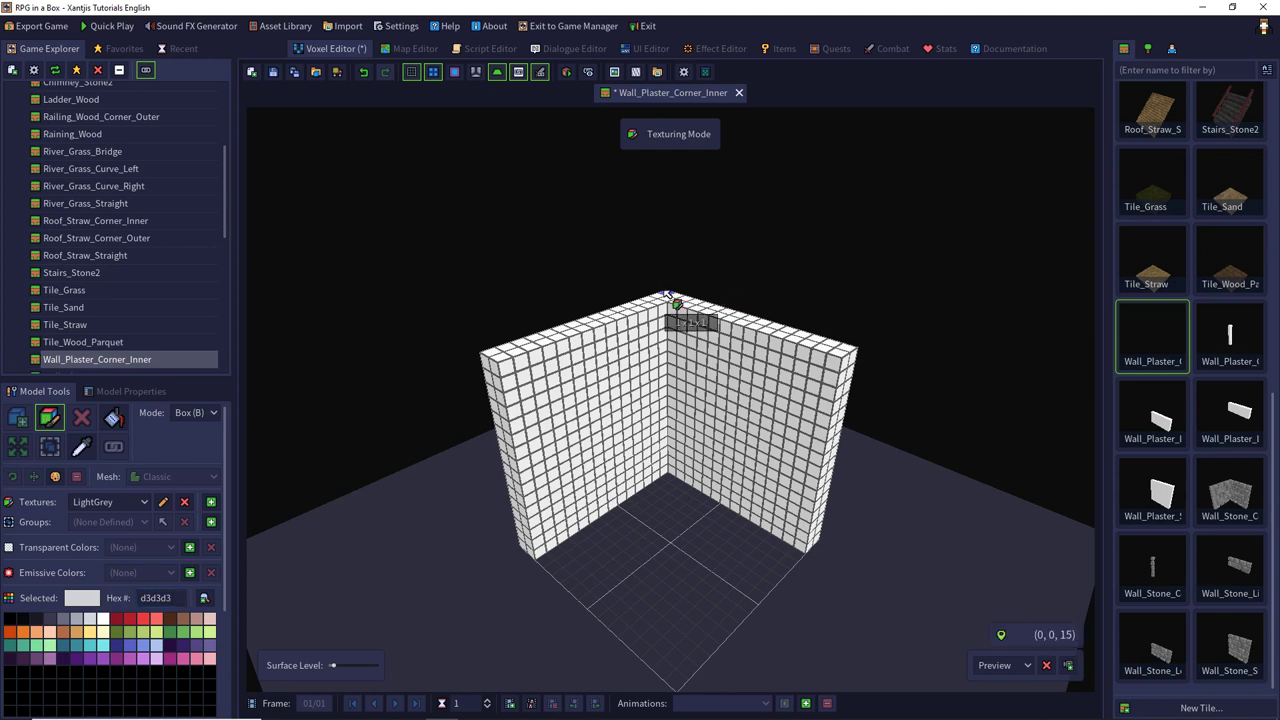